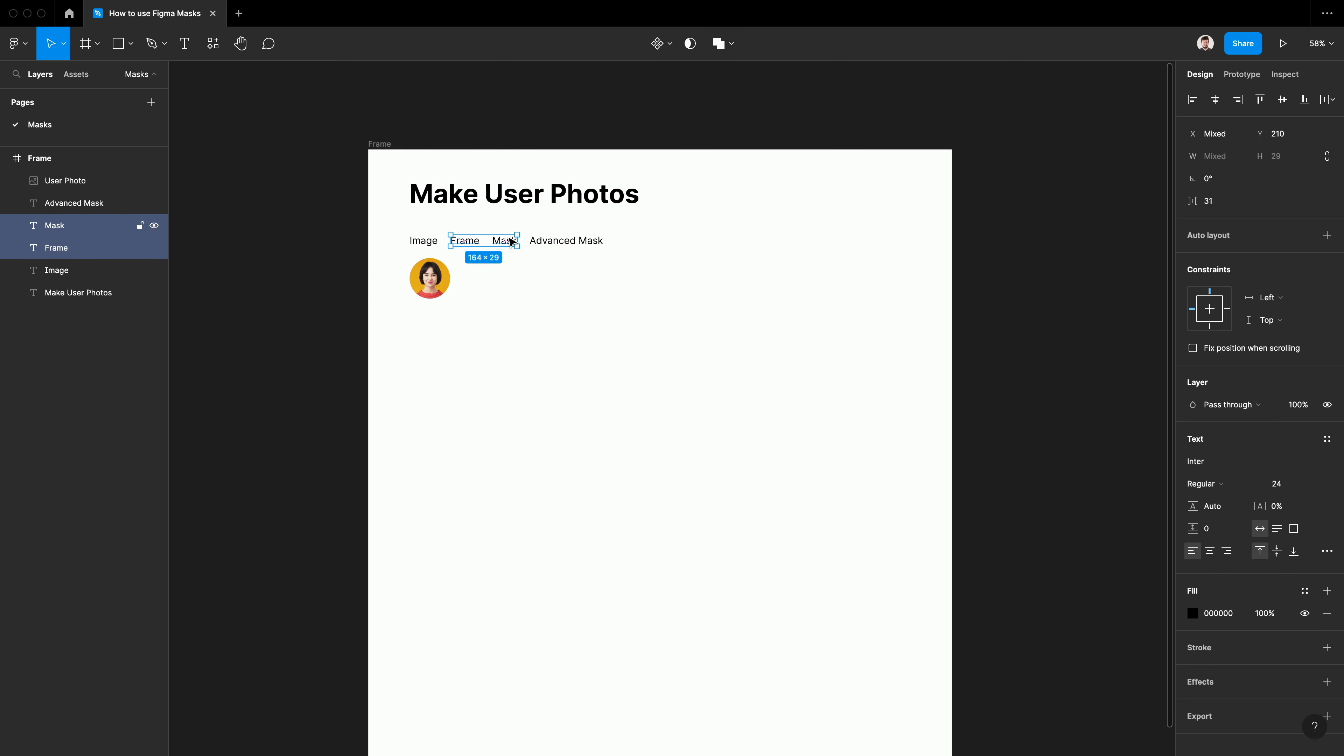
Move the Frame, Mask and Advanced Mask labels away from the Image label and place the round photo slightly closer beneath the Image label
{"action": "left_click_drag", "start_coordinate": [509, 237], "coordinate": [563, 238]}
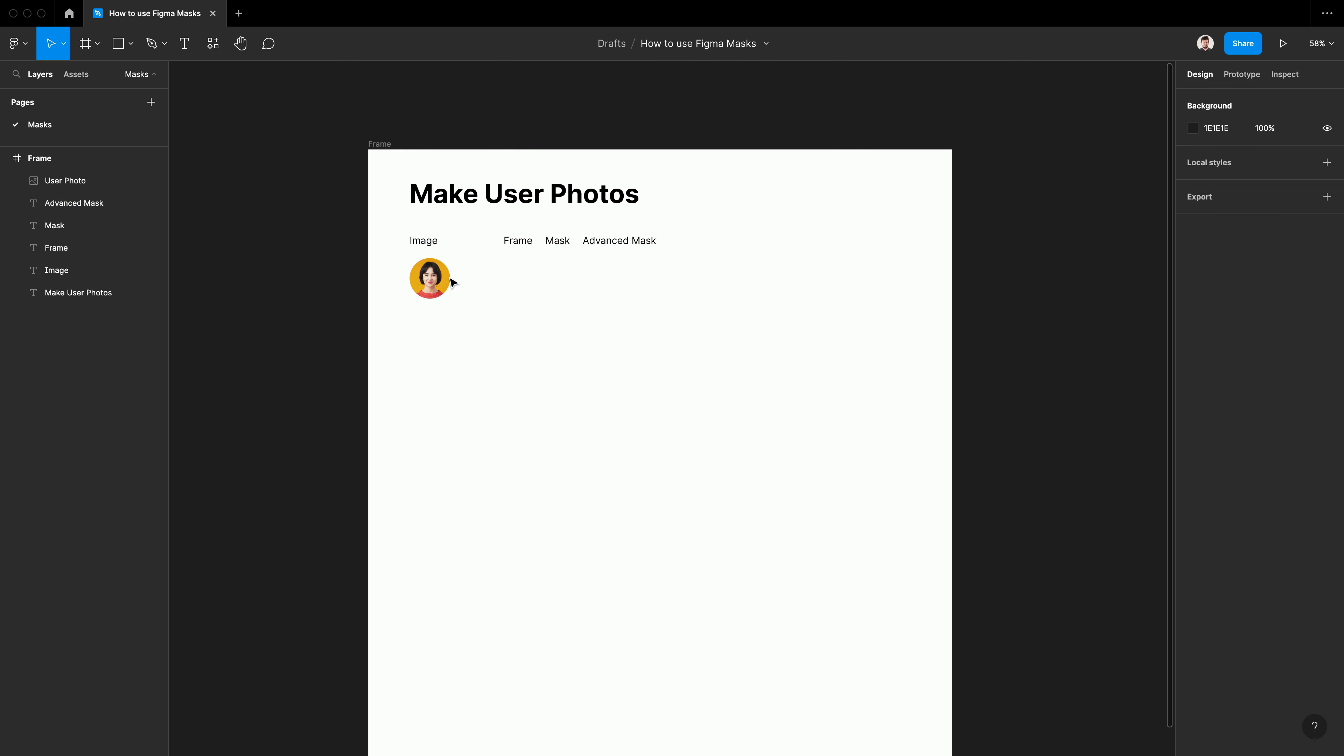
{"action": "left_click", "coordinate": [430, 275]}
{"action": "left_click", "coordinate": [525, 304]}
Create an empty 100 × 100 frame below the Frame label, level with the round photo
{"action": "key", "text": "f"}
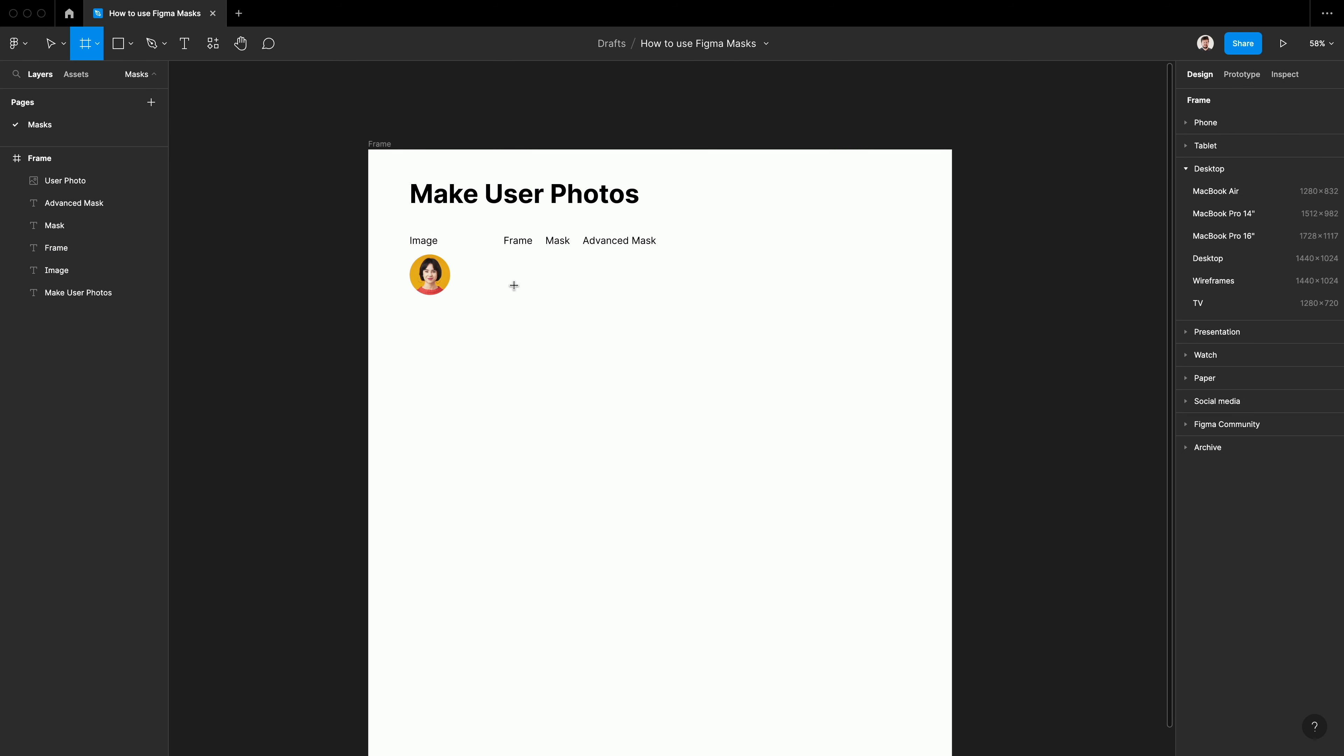
{"action": "left_click", "coordinate": [496, 262]}
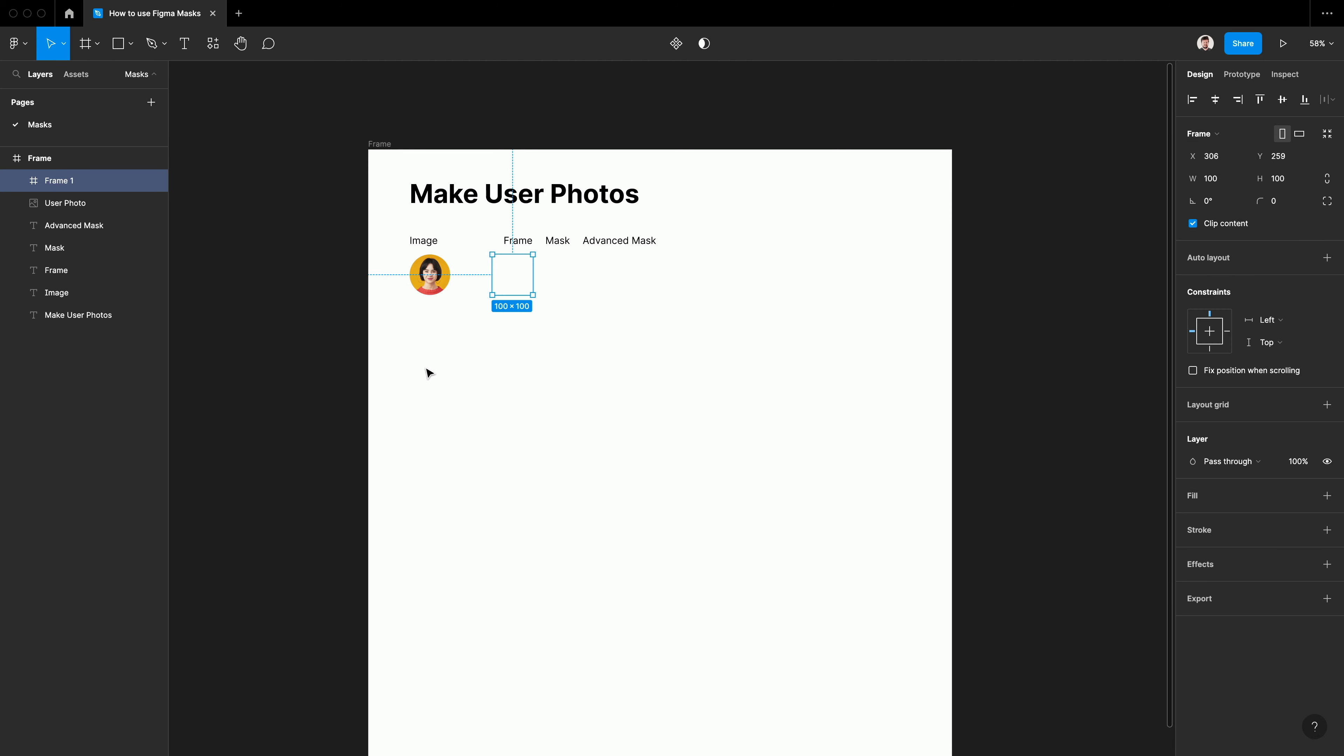
{"action": "left_click", "coordinate": [429, 373]}
Place the woman's portrait JPEG inside the new frame and resize it to fill the 100 × 100 area
{"action": "left_click", "coordinate": [130, 44]}
{"action": "left_click", "coordinate": [127, 178]}
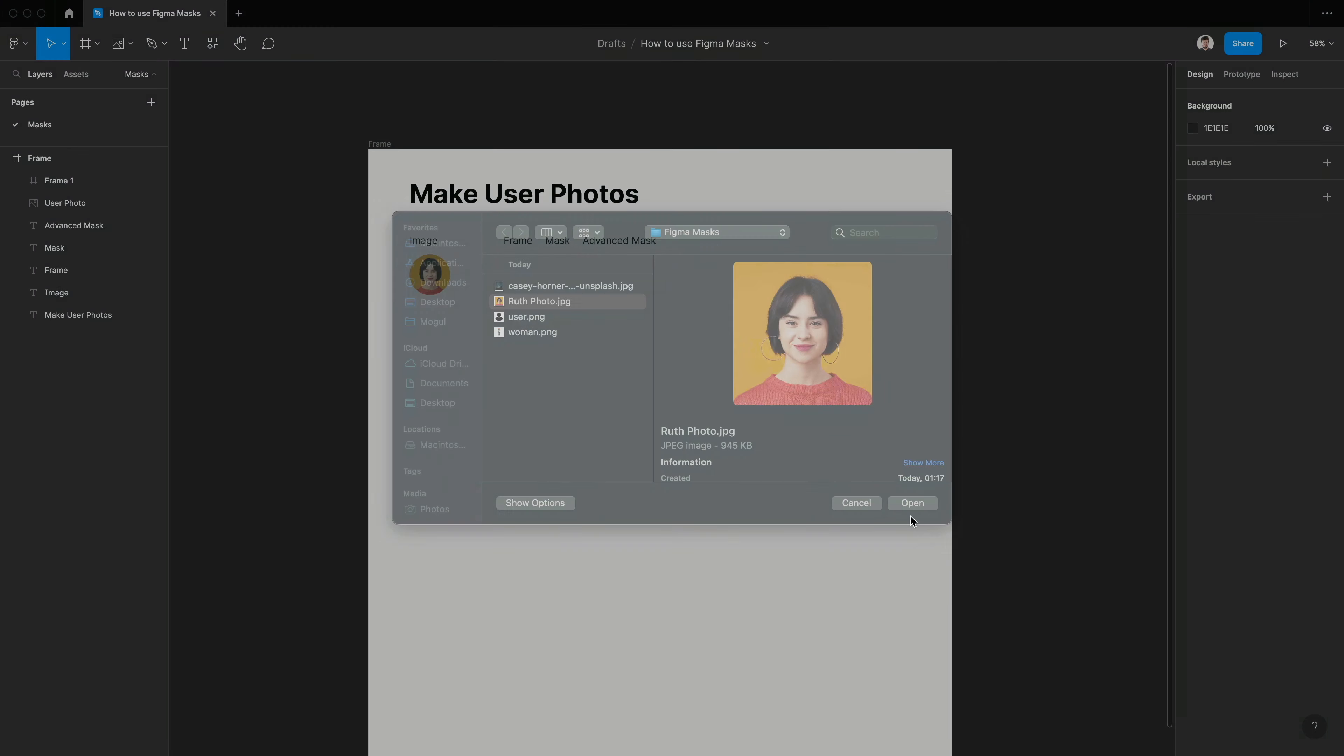
{"action": "left_click", "coordinate": [518, 272]}
{"action": "left_click_drag", "start_coordinate": [417, 167], "coordinate": [492, 254]}
{"action": "left_click_drag", "start_coordinate": [617, 370], "coordinate": [532, 295]}
Set the corner radius of the frame containing the portrait to 50 to make it circular
{"action": "left_click", "coordinate": [84, 187]}
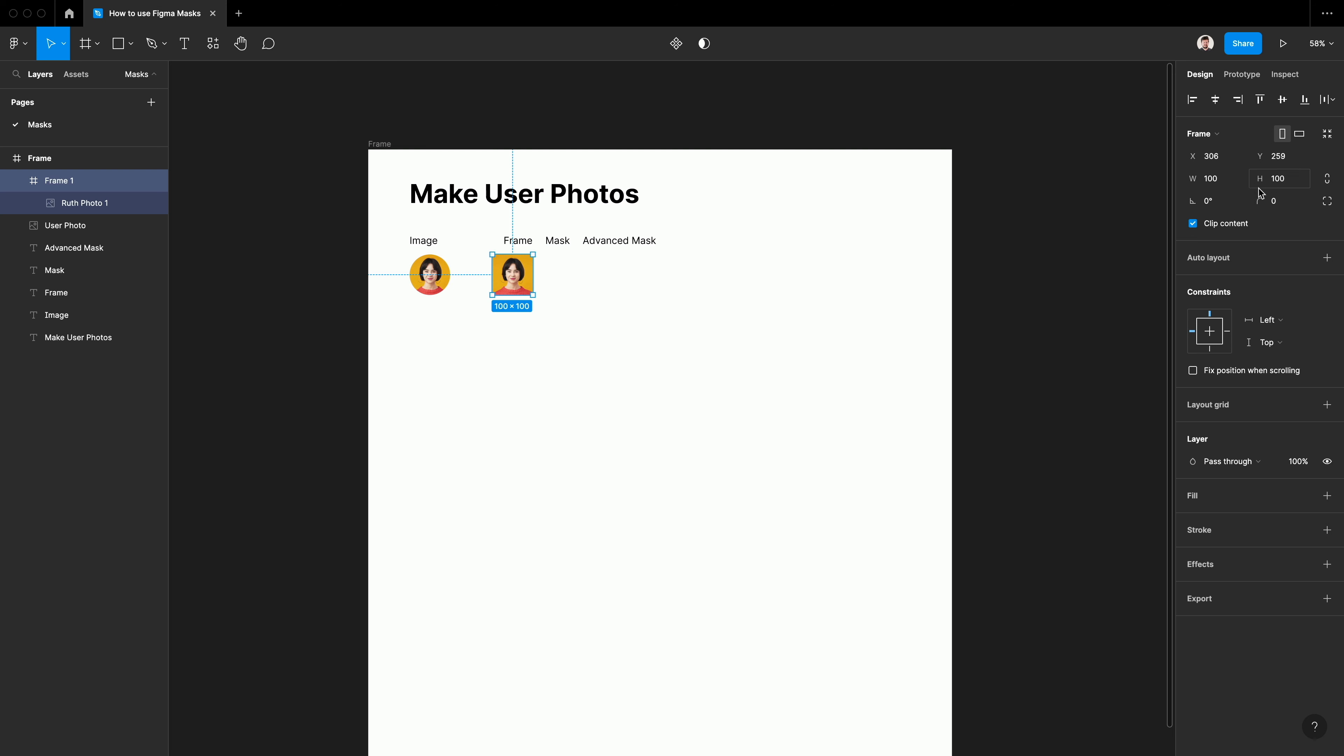
{"action": "type", "text": "50"}
{"action": "key", "text": "Return"}
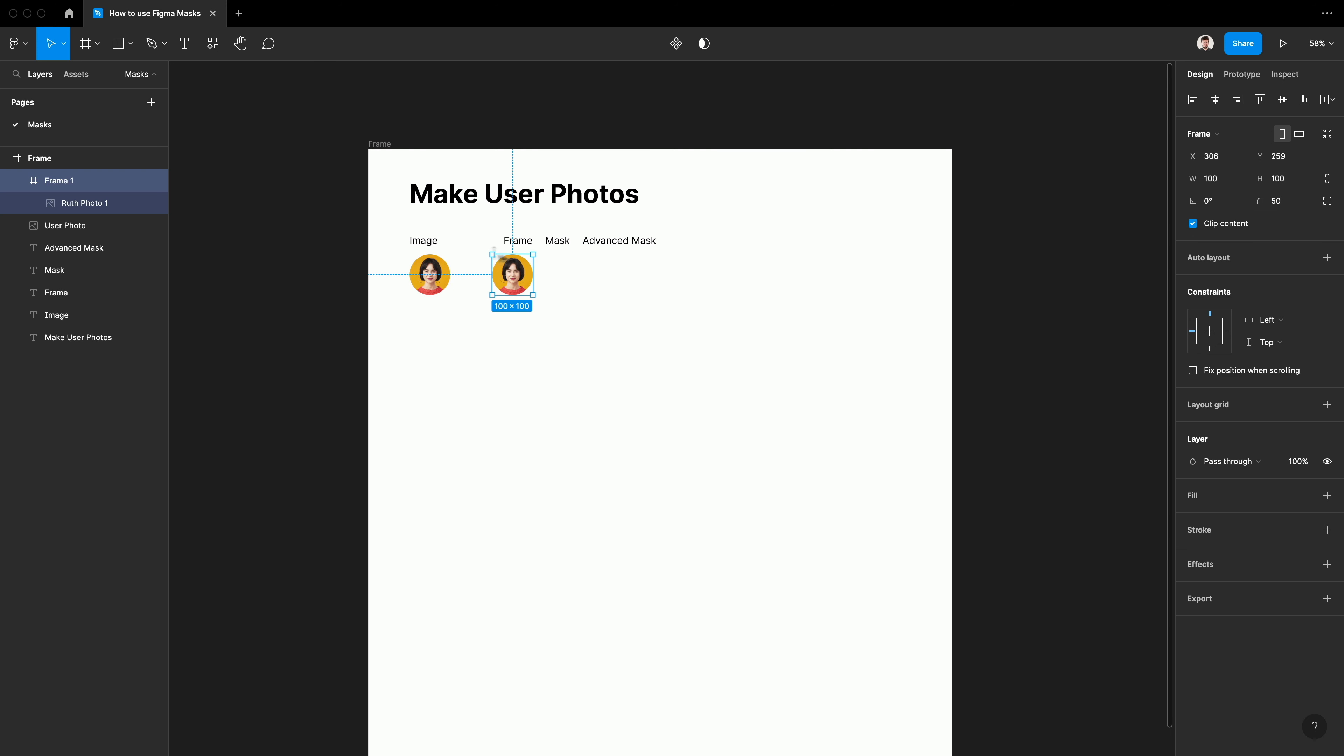
Align the Frame label with the left edge of the circular frame below it
{"action": "left_click", "coordinate": [518, 246]}
{"action": "left_click_drag", "start_coordinate": [518, 247], "coordinate": [503, 243]}
{"action": "left_click", "coordinate": [590, 305]}
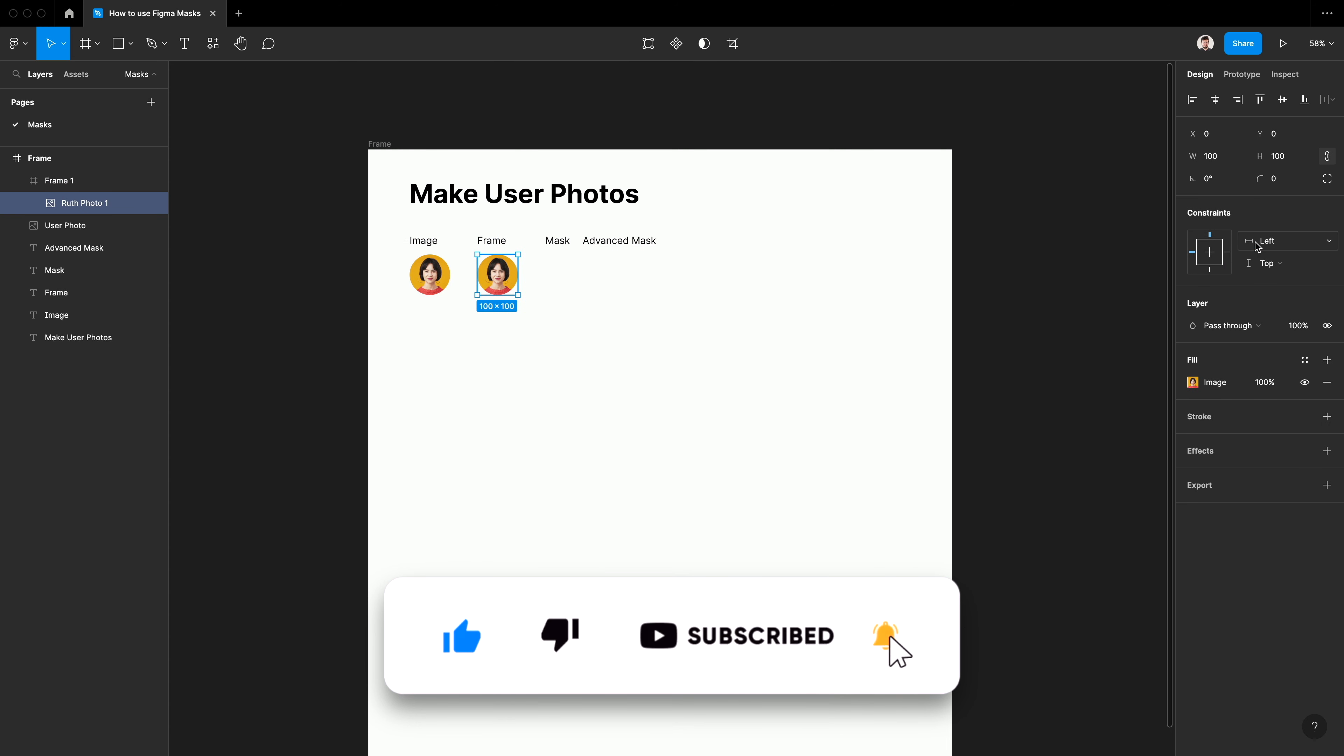
Set the horizontal and vertical constraints of the portrait inside the frame to Scale
{"action": "left_click", "coordinate": [1270, 241]}
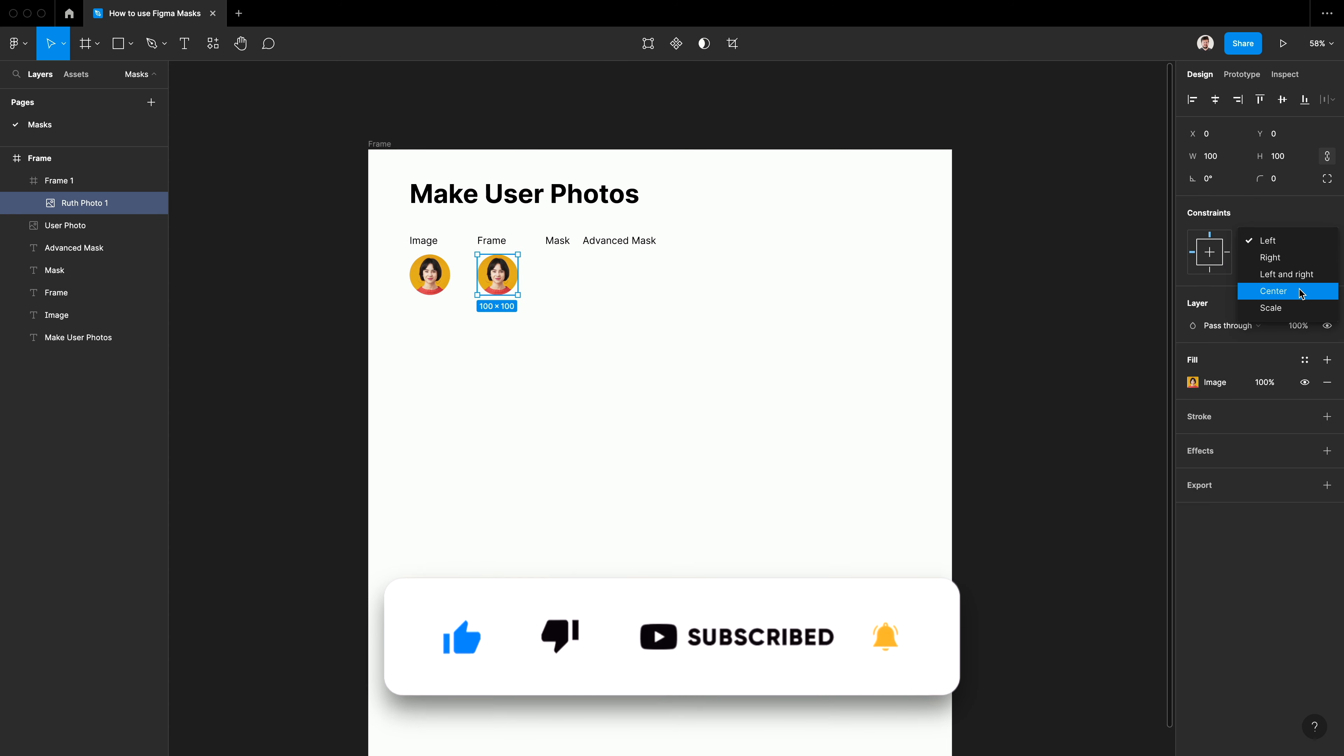
{"action": "left_click", "coordinate": [1262, 306]}
{"action": "left_click", "coordinate": [1263, 263]}
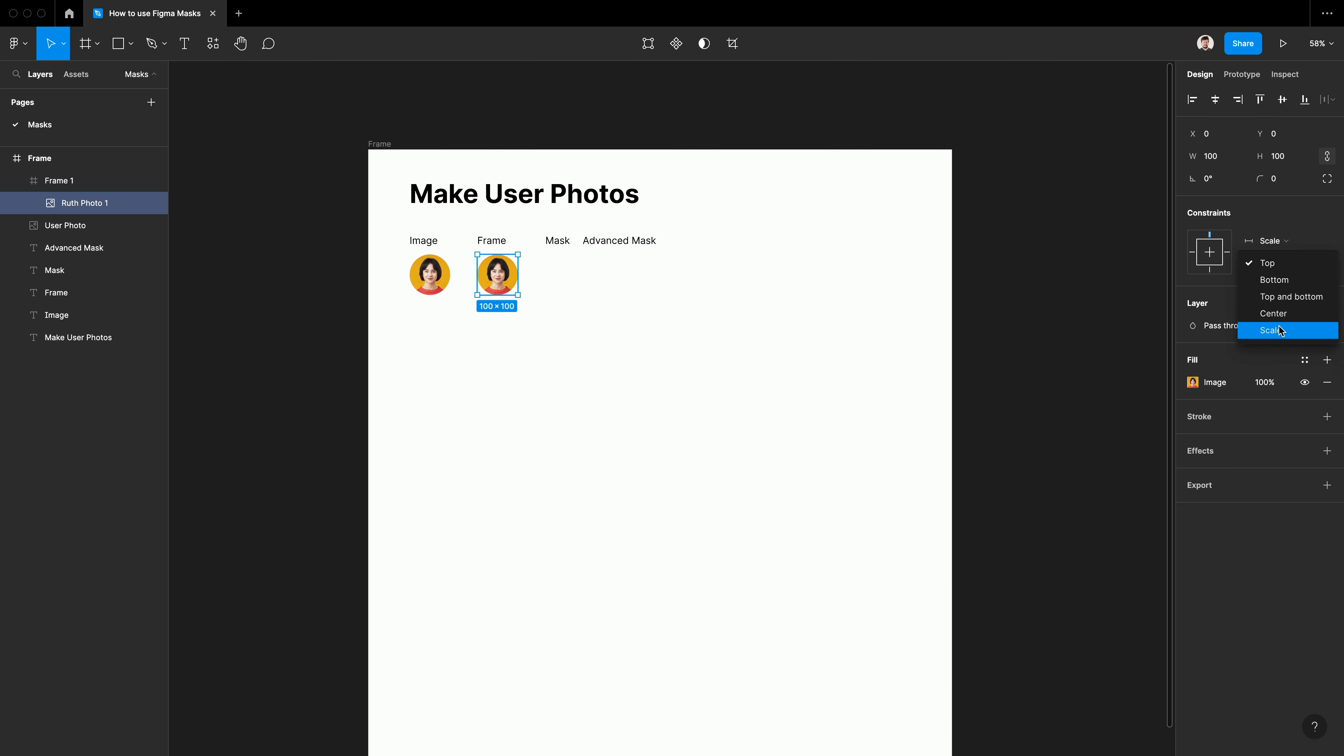
{"action": "left_click", "coordinate": [1267, 330]}
Test the Scale constraints by enlarging the portrait frame to about 209 × 194, and undo the resize
{"action": "left_click", "coordinate": [497, 274]}
{"action": "mouse_move", "coordinate": [517, 295]}
{"action": "left_mouse_down"}
{"action": "mouse_move", "coordinate": [742, 476]}
{"action": "mouse_move", "coordinate": [777, 587]}
{"action": "mouse_move", "coordinate": [664, 473]}
{"action": "mouse_move", "coordinate": [505, 400]}
{"action": "mouse_move", "coordinate": [533, 316]}
{"action": "left_mouse_up"}
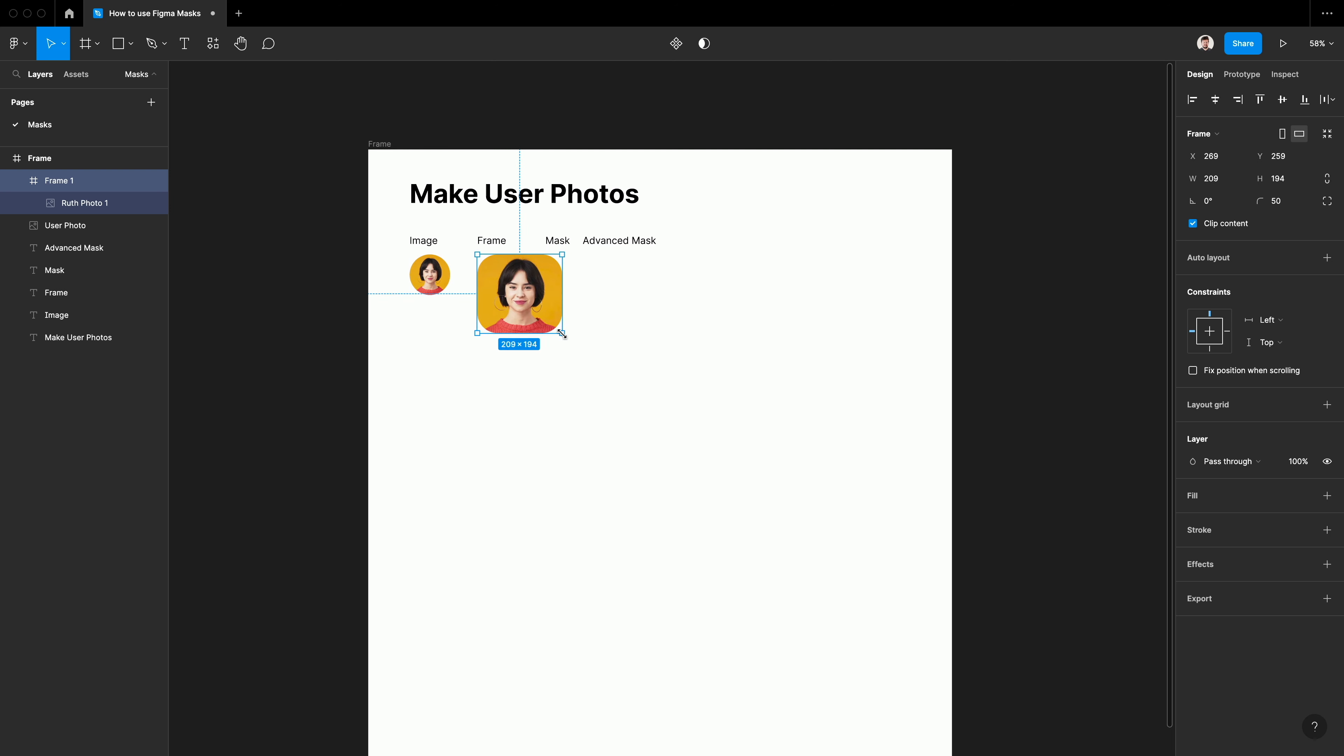
{"action": "key", "text": "ctrl+z"}
{"action": "left_click", "coordinate": [594, 442]}
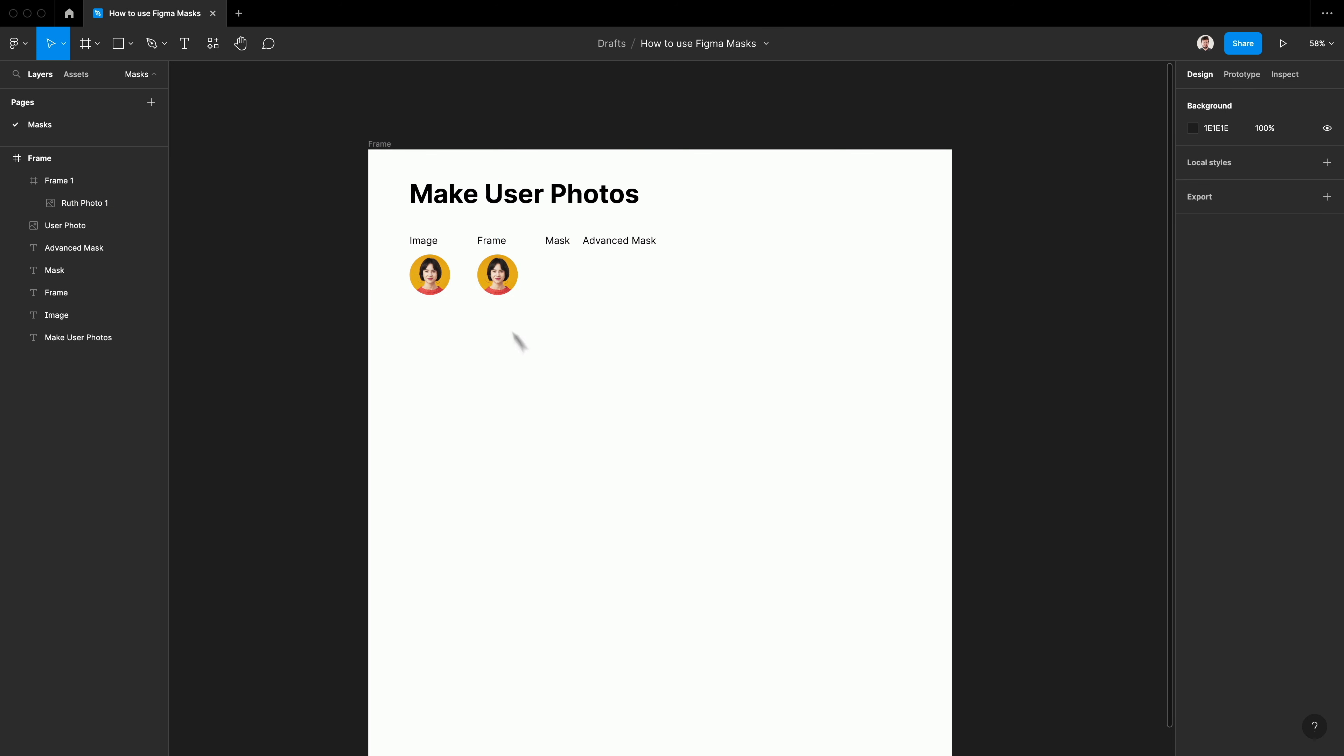
Turn the circular portrait frame below the Frame label into a component
{"action": "left_click", "coordinate": [495, 277]}
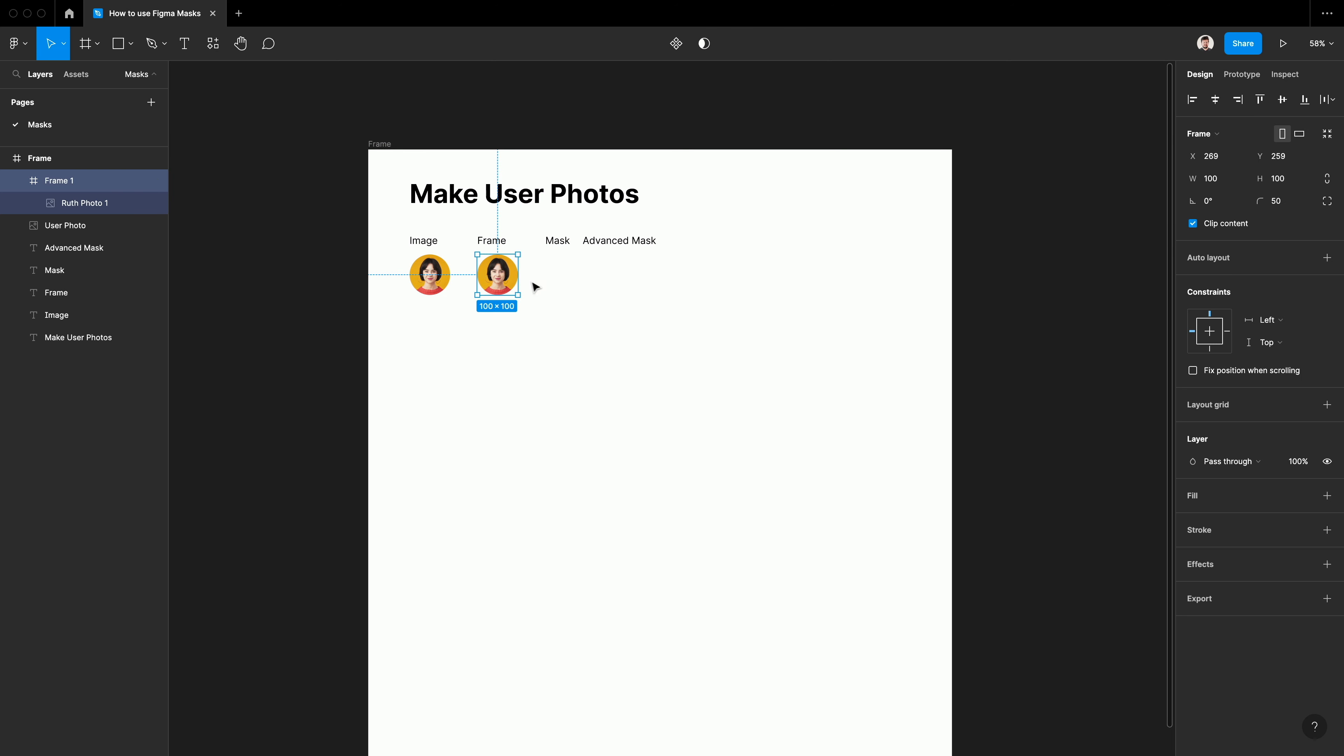
{"action": "right_click", "coordinate": [499, 279]}
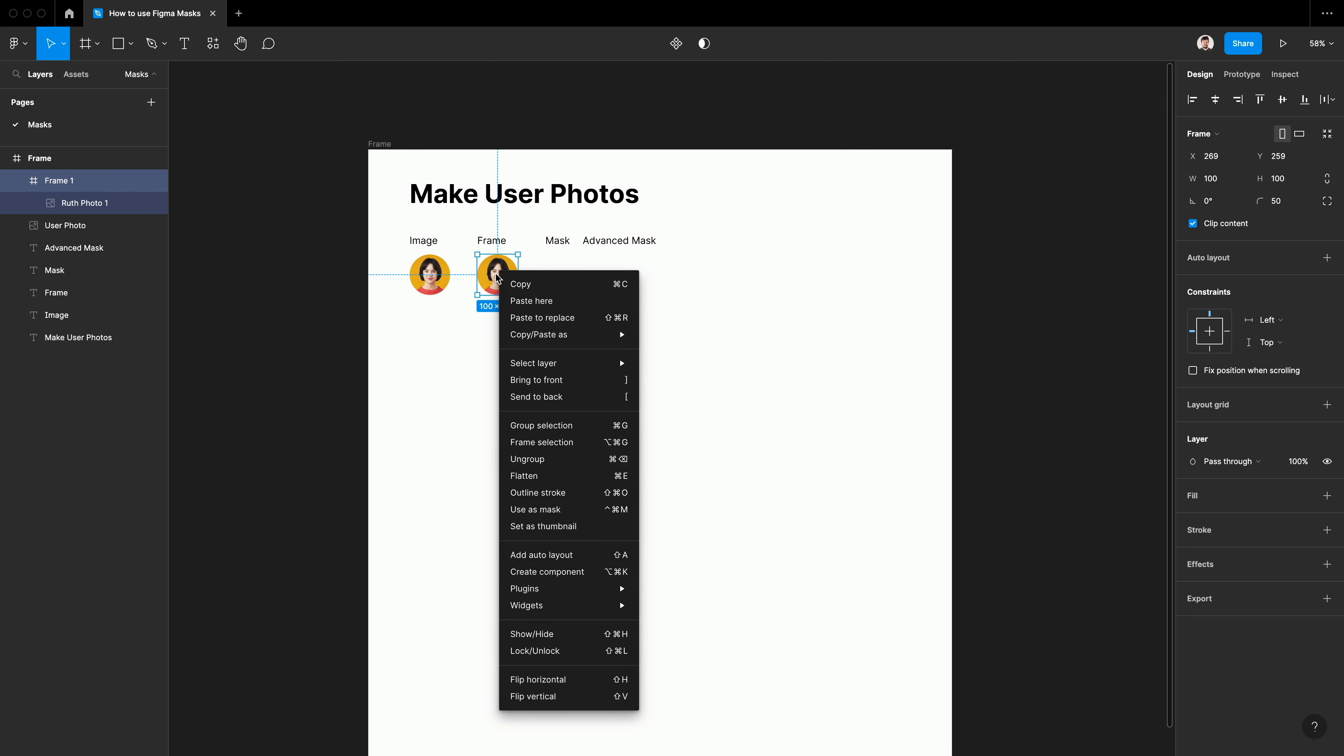
{"action": "left_click", "coordinate": [589, 576]}
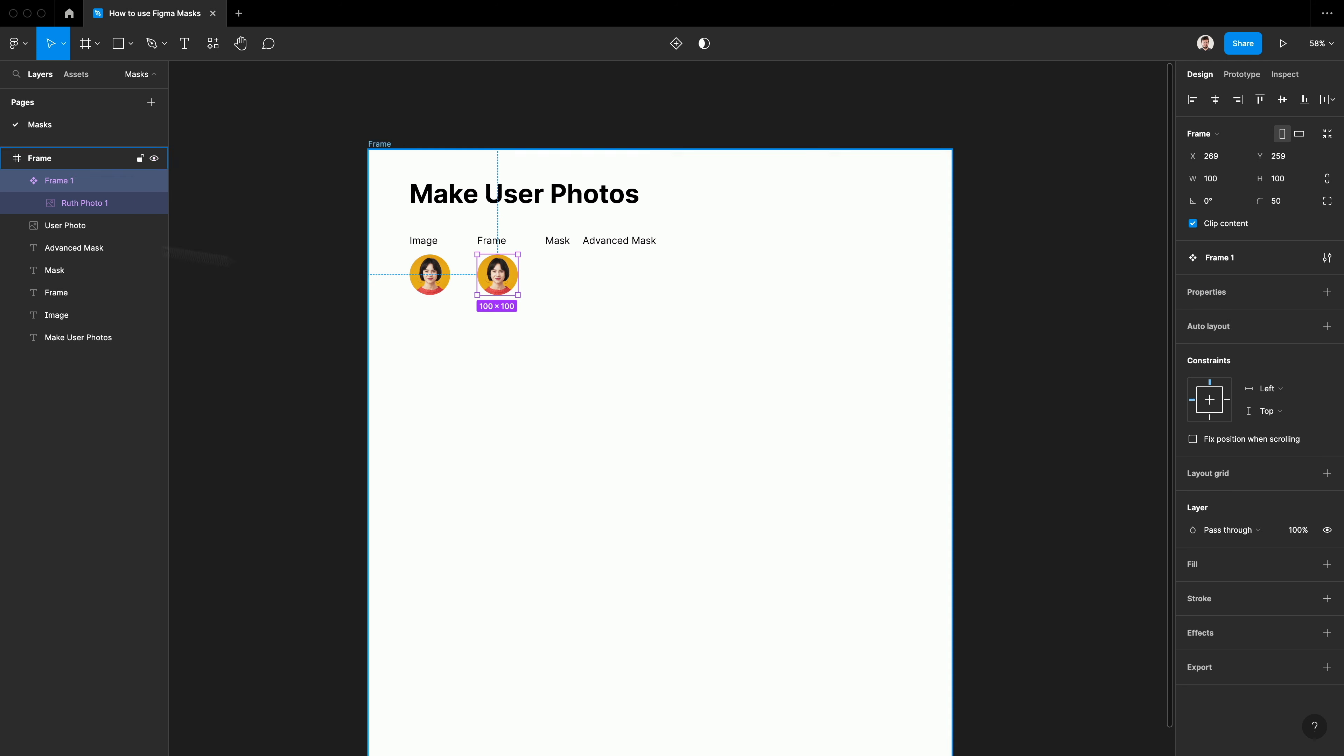
Duplicate the component and move the main component below the image-filled photo, at about X 102, Y 422
{"action": "key", "text": "super+d"}
{"action": "key", "text": "shift+Down"}
{"action": "key", "text": "shift+Down"}
{"action": "key", "text": "shift+Down"}
{"action": "key", "text": "shift+Down"}
{"action": "key", "text": "shift+Down"}
{"action": "key", "text": "shift+Down"}
{"action": "key", "text": "shift+Down"}
{"action": "key", "text": "shift+Down"}
{"action": "key", "text": "shift+Down"}
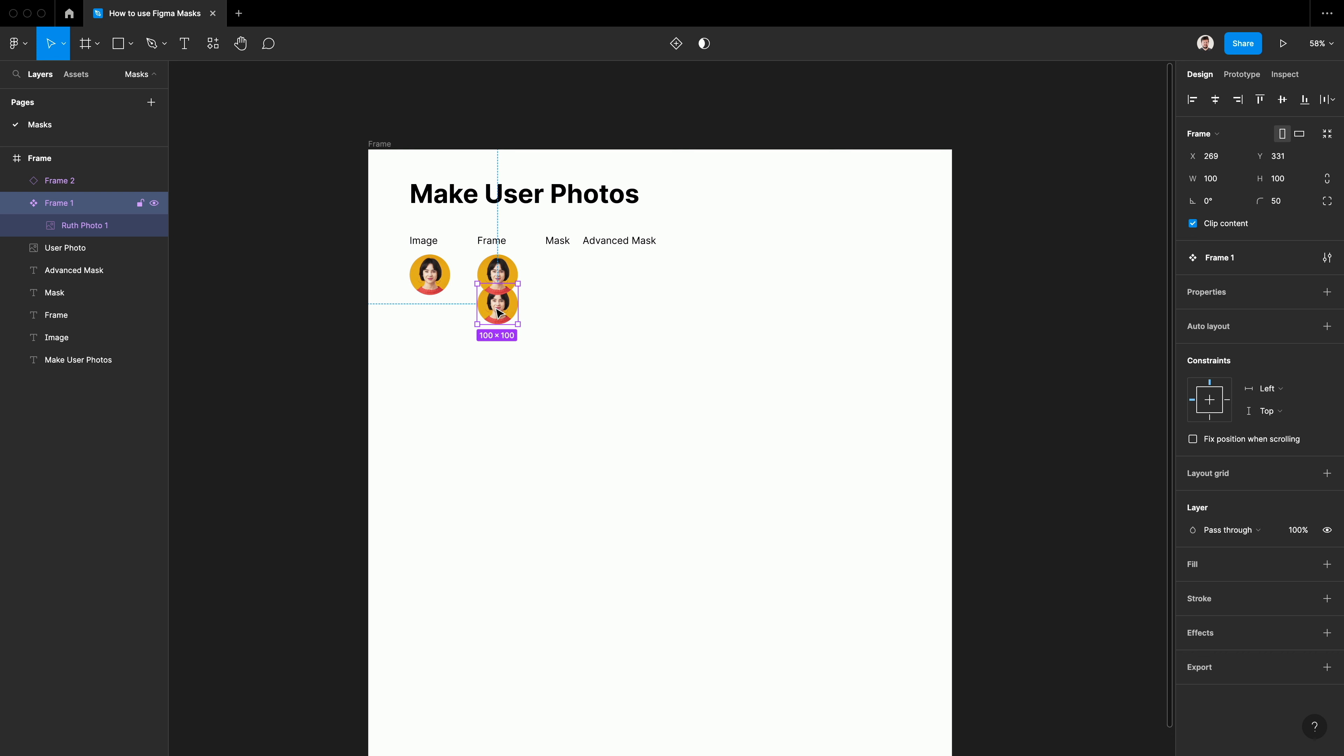
{"action": "left_click_drag", "start_coordinate": [514, 327], "coordinate": [447, 363]}
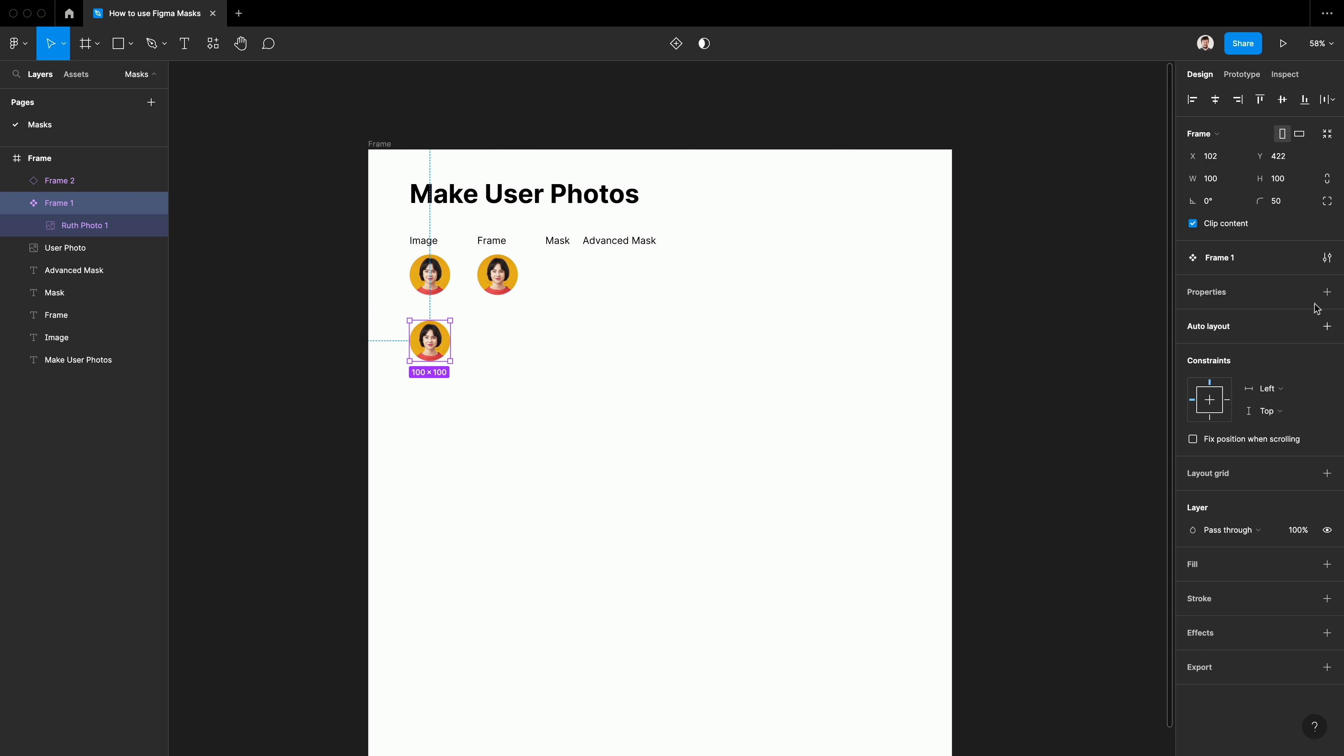
Add a variant property named Photo to the main component, with one variant named after the portrait and a second variant
{"action": "left_click", "coordinate": [1327, 291]}
{"action": "left_click", "coordinate": [1240, 338]}
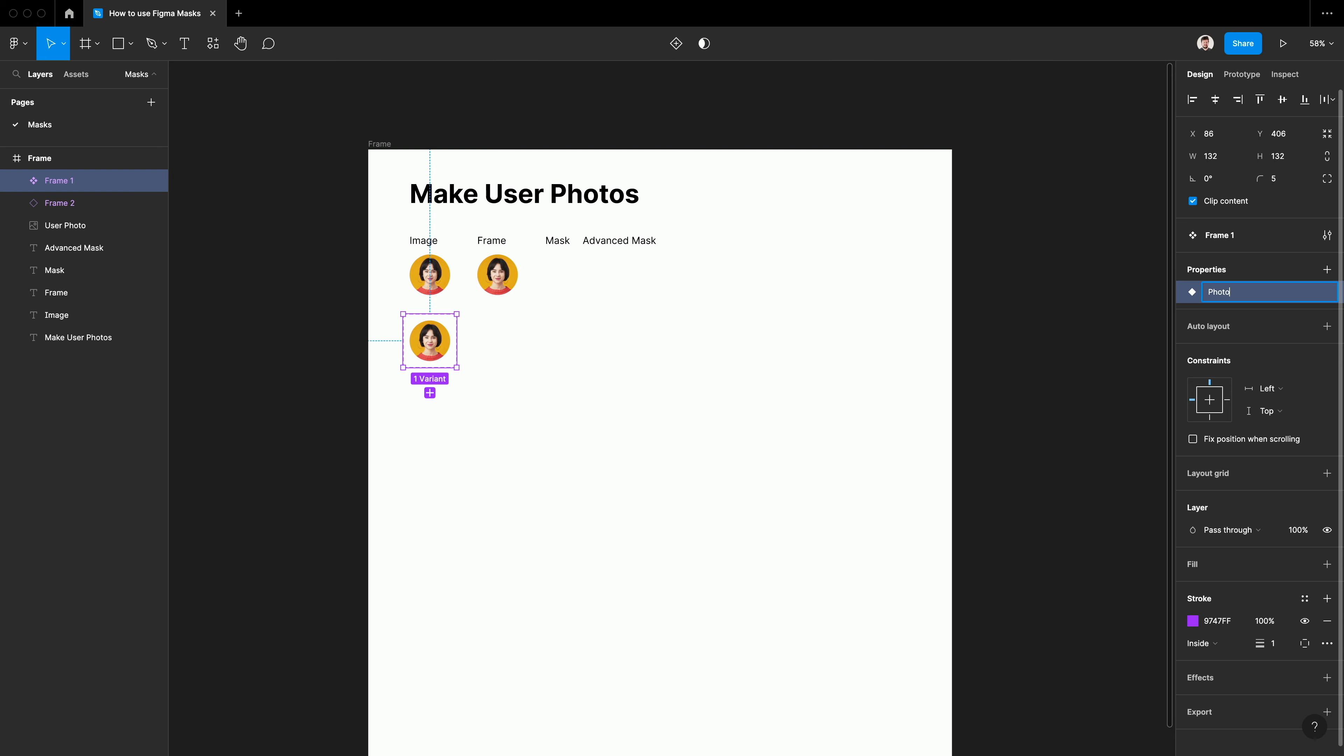
{"action": "key", "text": "Return"}
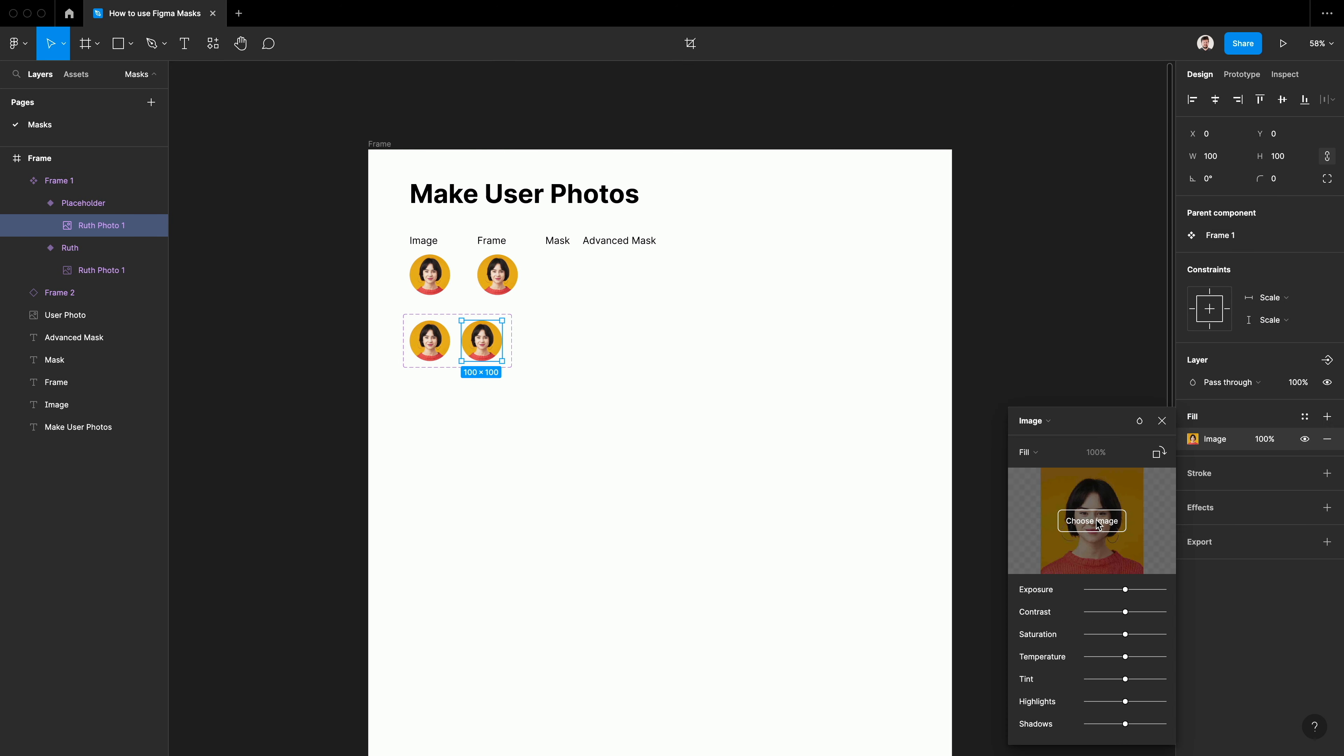
Make the second variant a Placeholder by replacing its portrait with the person icon image and adding an E6AE3A fill
{"action": "left_click", "coordinate": [1091, 520]}
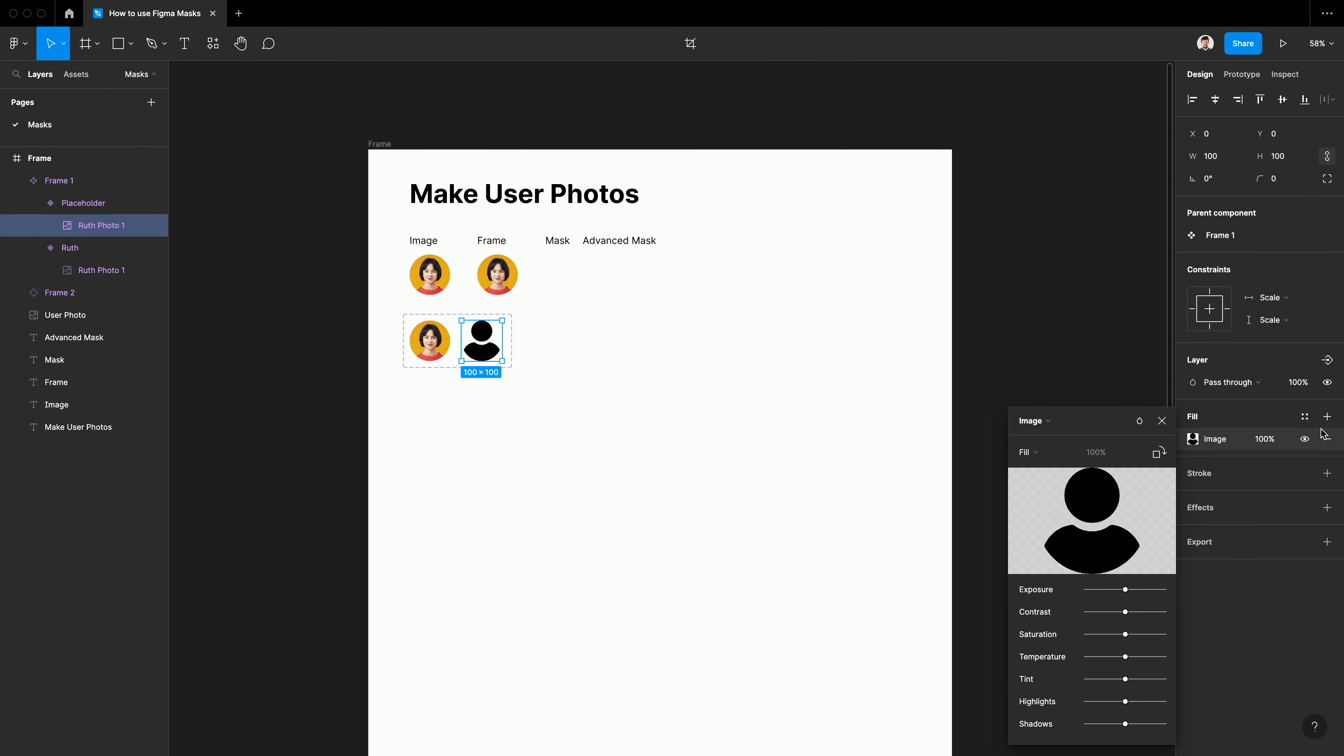
{"action": "left_click", "coordinate": [1324, 423]}
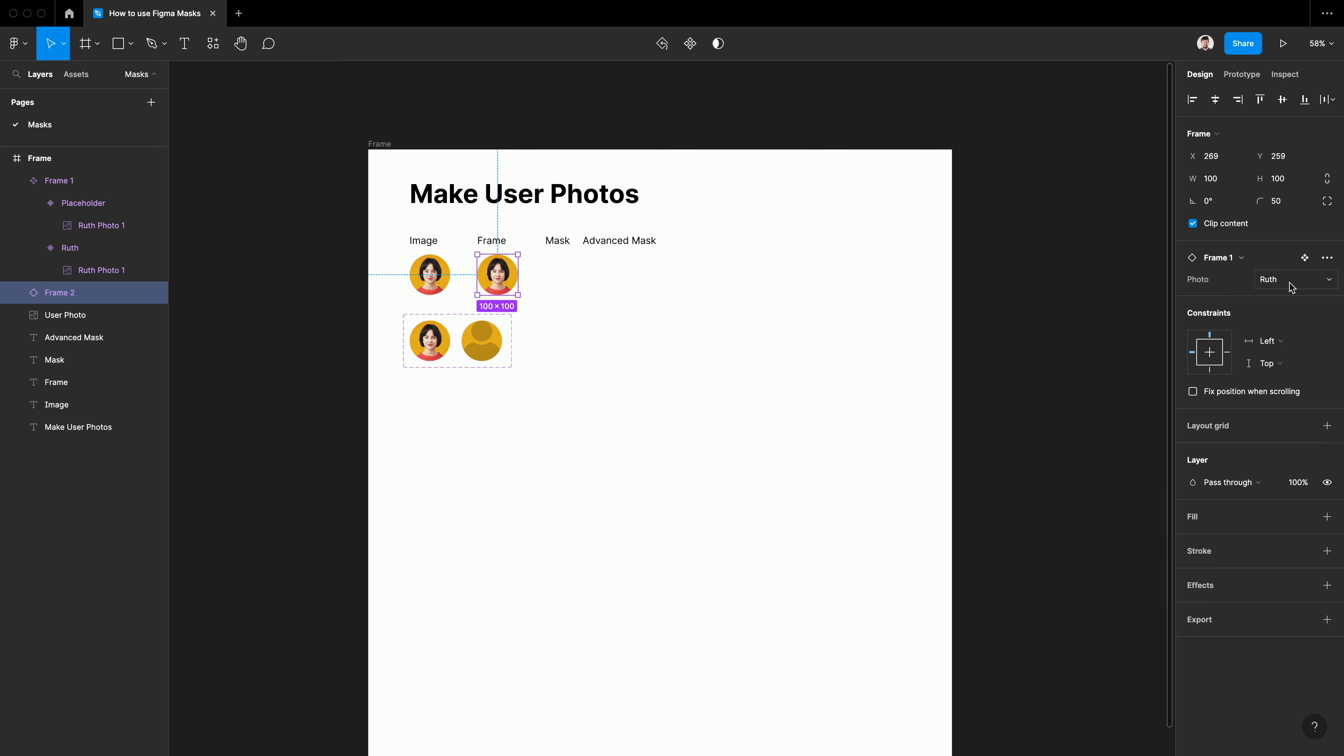
Test the instance below the Frame label by switching its Photo property to Placeholder and back to the portrait variant
{"action": "left_click", "coordinate": [1291, 286]}
{"action": "left_click", "coordinate": [1285, 295]}
{"action": "left_click", "coordinate": [1284, 279]}
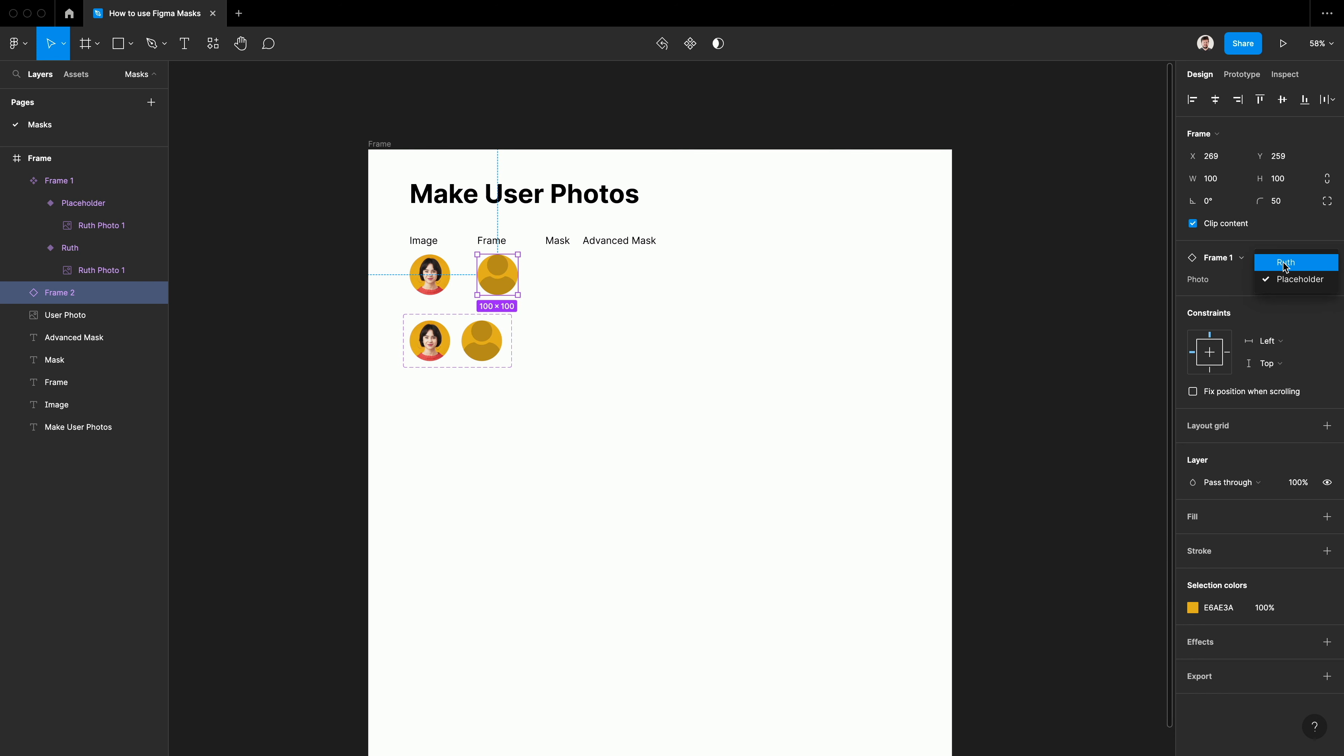
{"action": "left_click", "coordinate": [1283, 265]}
{"action": "left_click", "coordinate": [655, 390]}
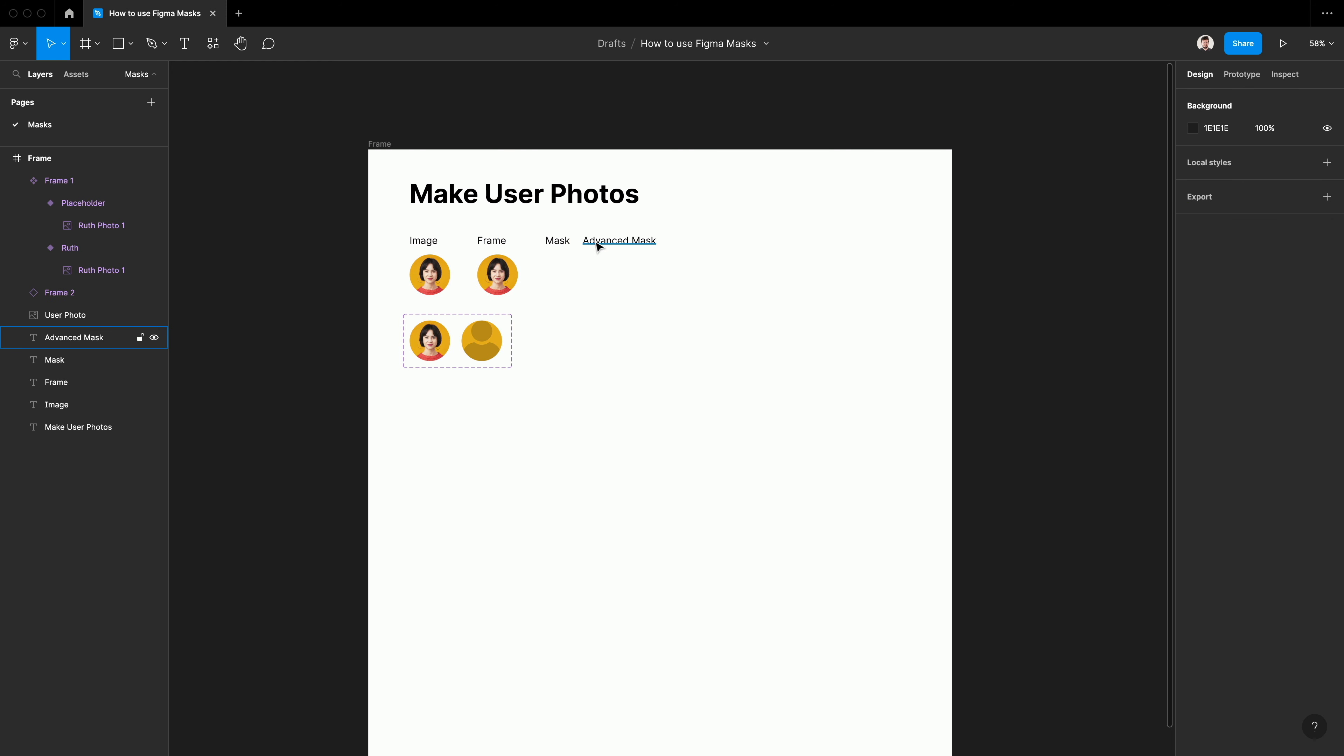
Move the Advanced Mask label farther right, to about X 669, keeping it level with the other labels
{"action": "left_click", "coordinate": [611, 247]}
{"action": "left_click_drag", "start_coordinate": [627, 250], "coordinate": [684, 251]}
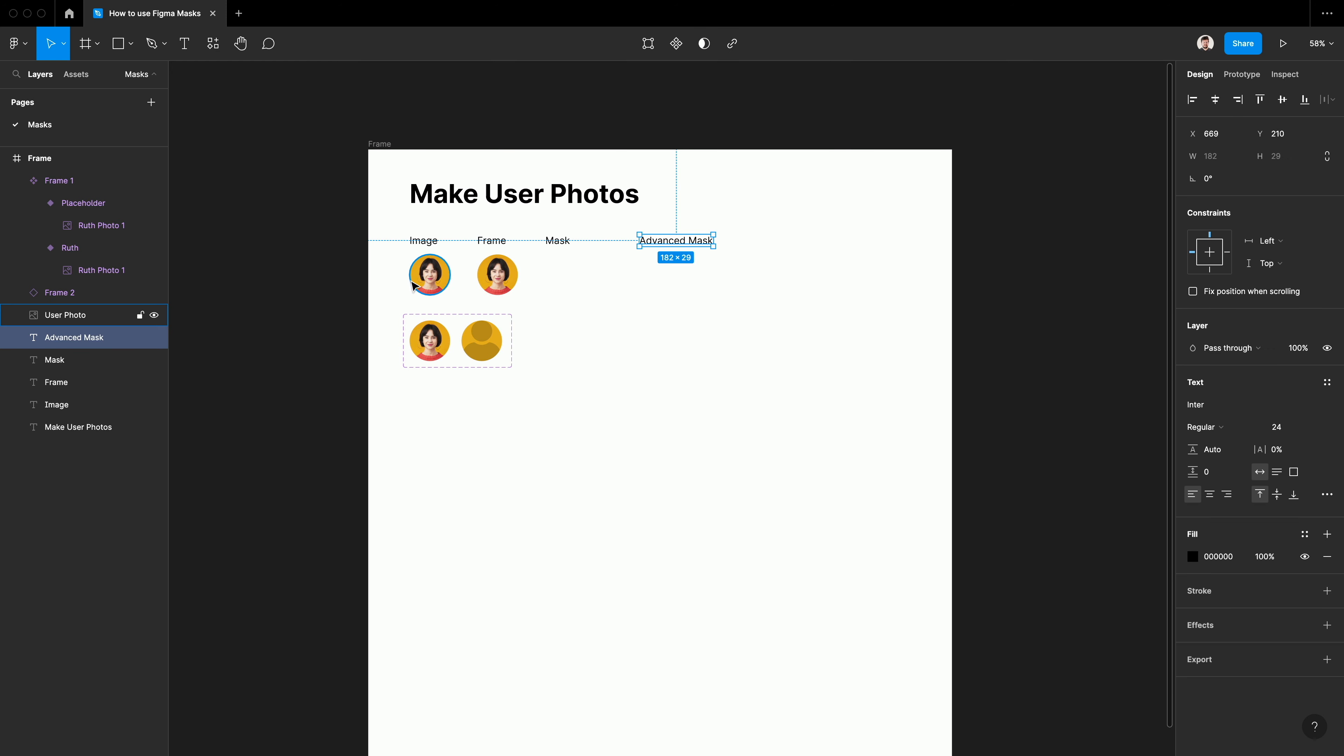
Draw a 100 × 100 circle below the Mask label, level with the other round photos
{"action": "left_click", "coordinate": [418, 283]}
{"action": "left_click", "coordinate": [542, 287]}
{"action": "key", "text": "o"}
{"action": "left_click_drag", "start_coordinate": [545, 255], "coordinate": [586, 295]}
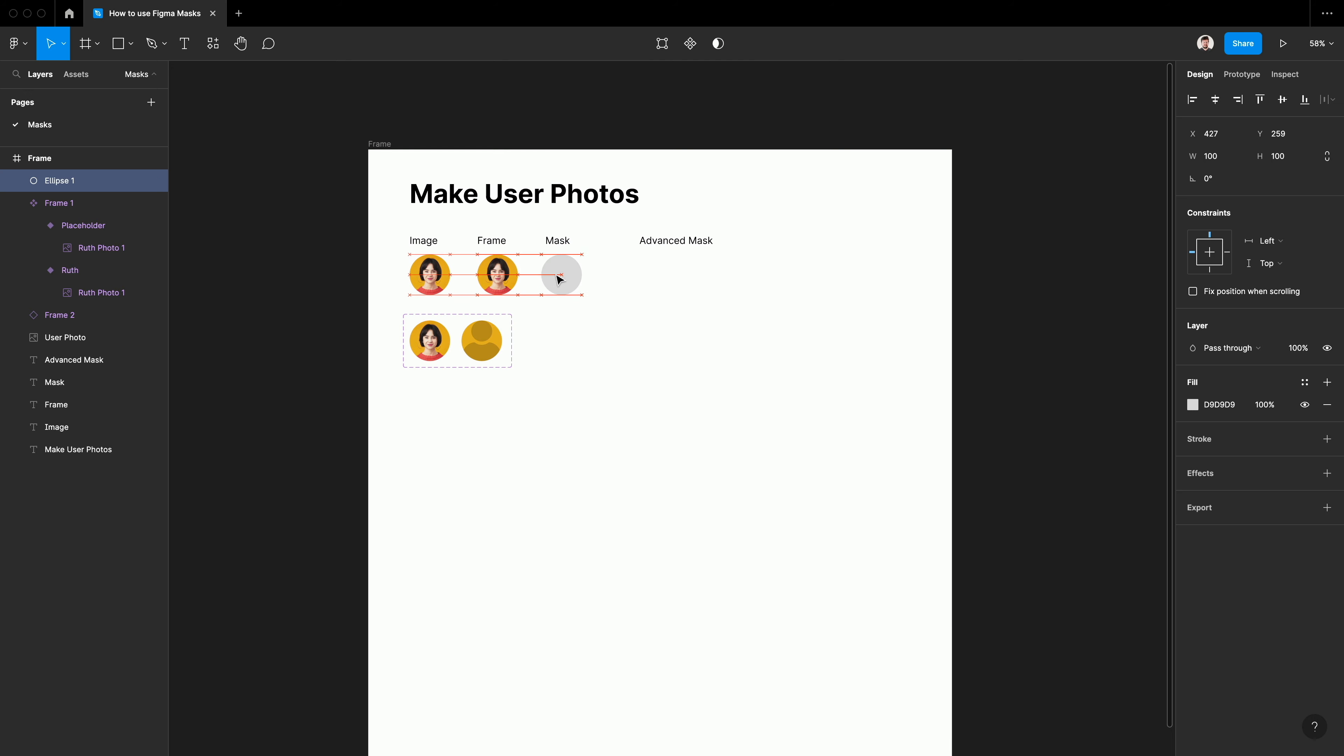
{"action": "left_click", "coordinate": [600, 327]}
Place the woman's portrait JPEG over the circle at a size of about 497 × 514
{"action": "left_click", "coordinate": [130, 45]}
{"action": "left_click", "coordinate": [141, 183]}
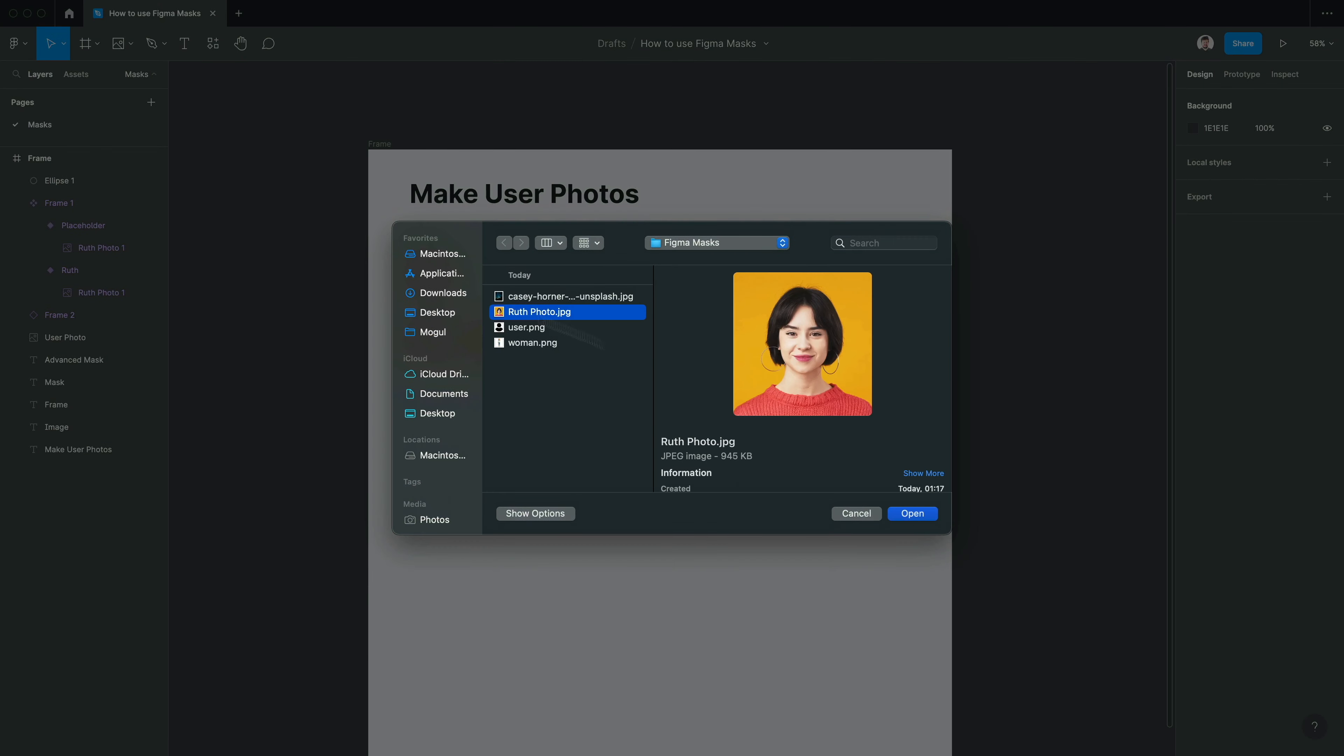
{"action": "left_click", "coordinate": [911, 512]}
{"action": "left_click", "coordinate": [543, 257]}
{"action": "left_click_drag", "start_coordinate": [555, 287], "coordinate": [662, 399]}
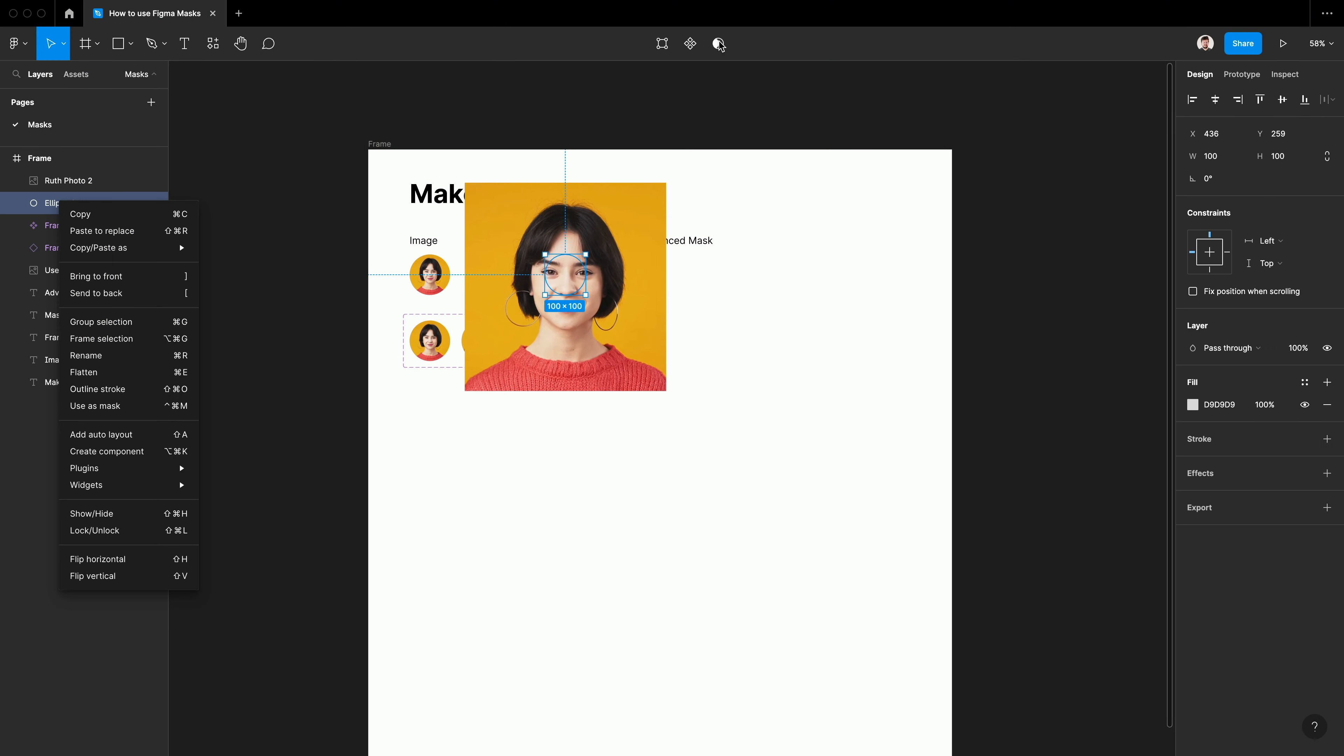
Use the circle beneath the large portrait as a mask
{"action": "left_click", "coordinate": [725, 48]}
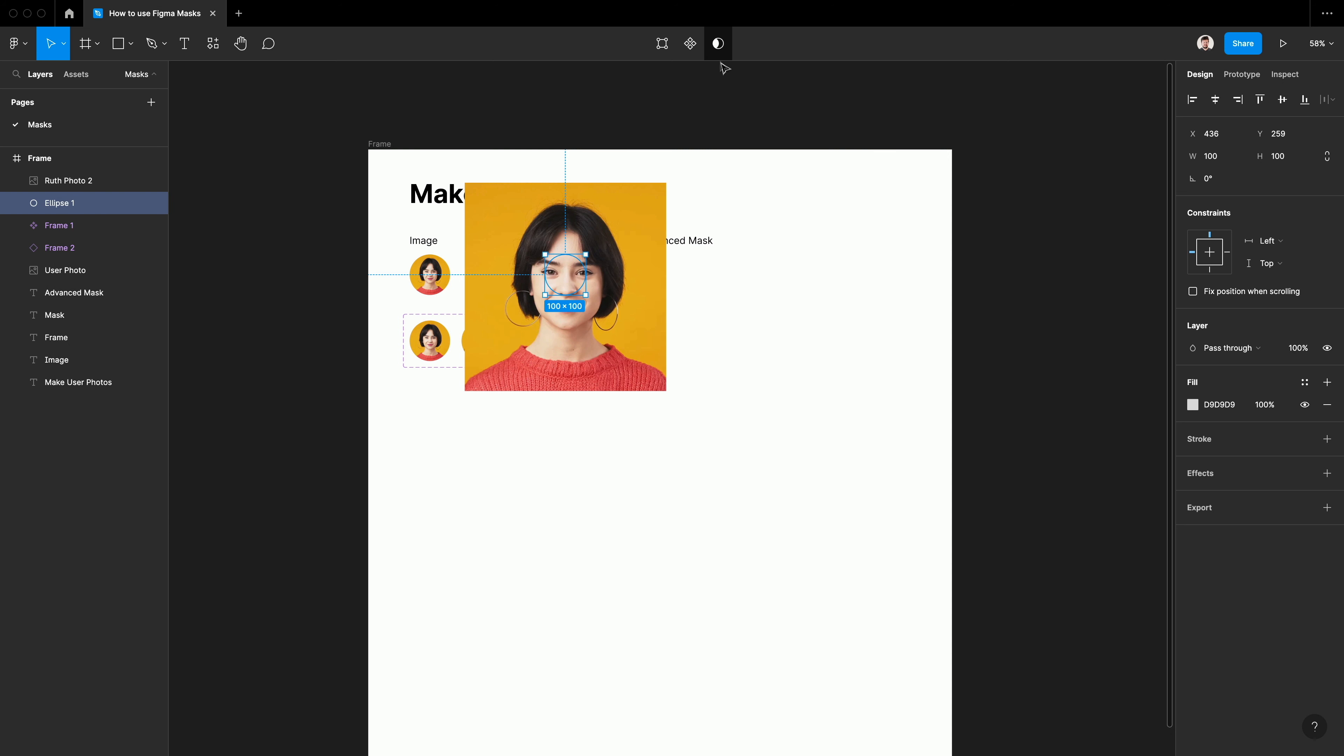
{"action": "left_click", "coordinate": [719, 45]}
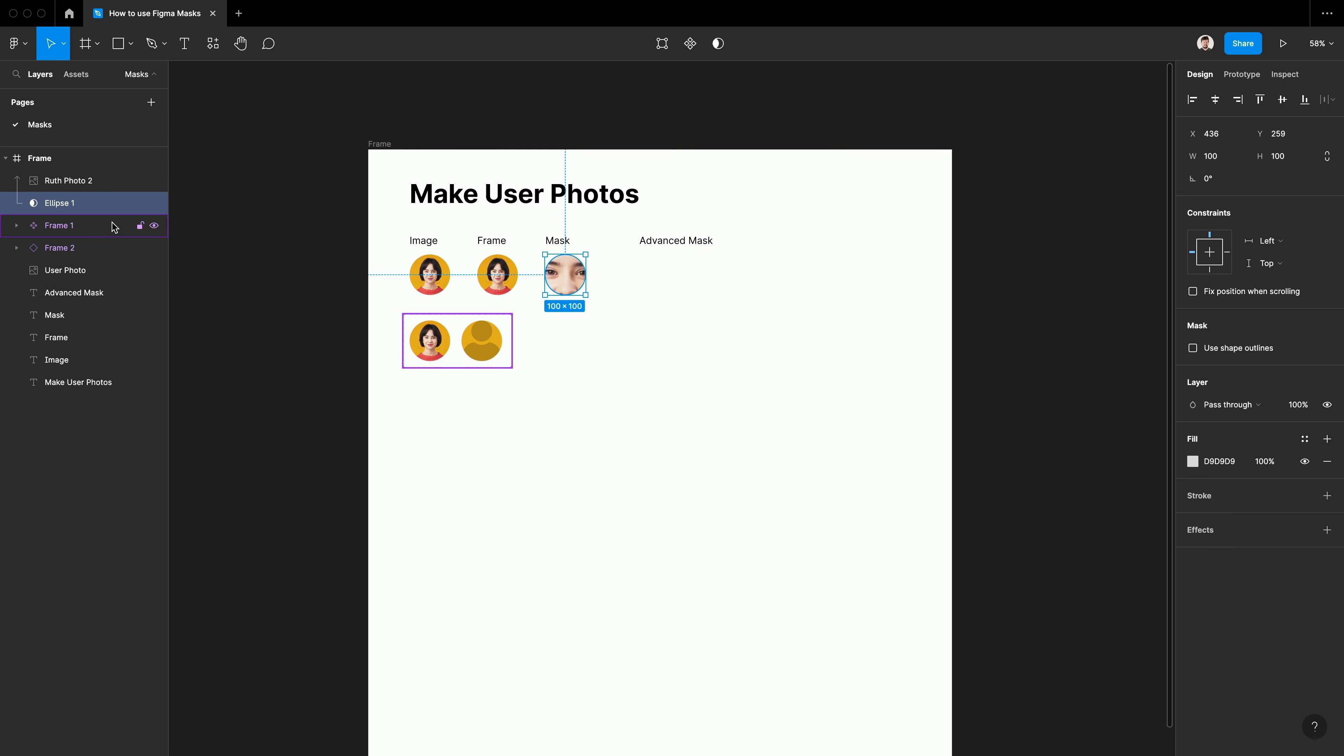
Resize the masked portrait to about 99 × 100 to fit it within the circle
{"action": "left_click", "coordinate": [565, 303]}
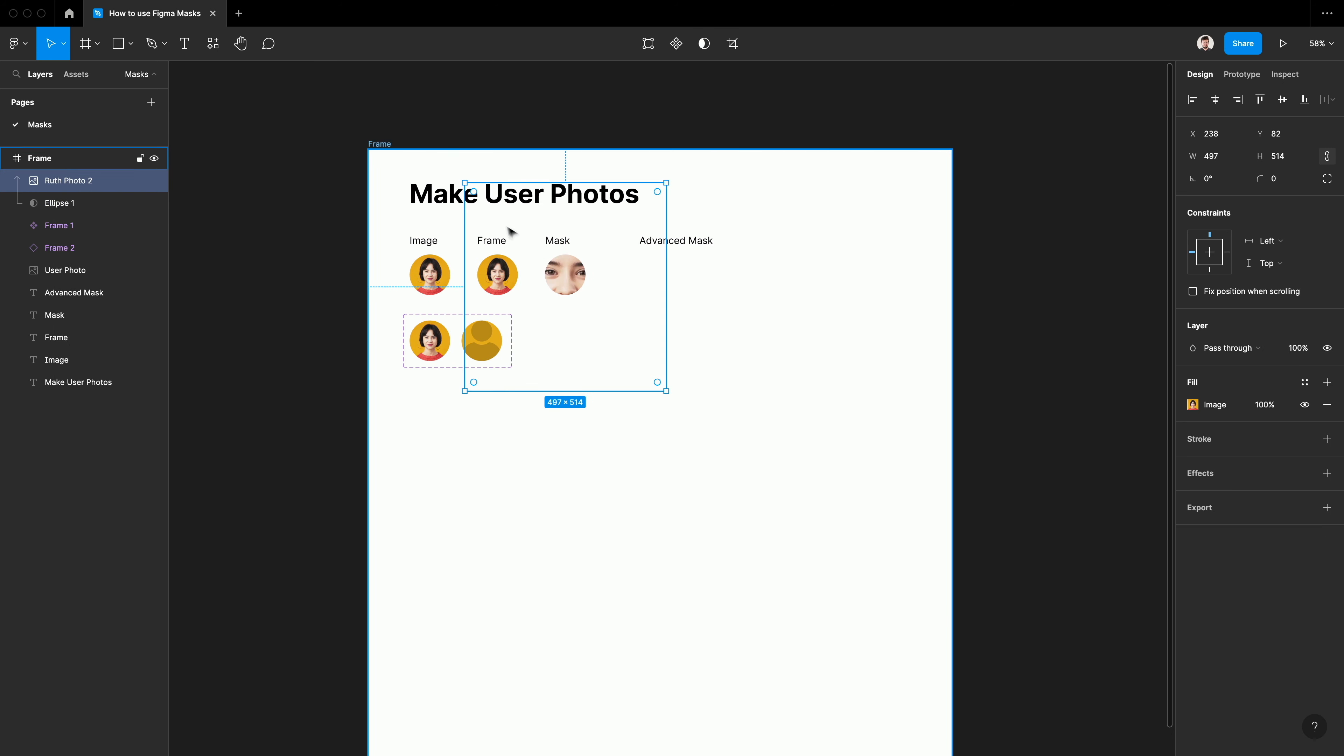
{"action": "left_click_drag", "start_coordinate": [464, 182], "coordinate": [545, 254]}
{"action": "left_click_drag", "start_coordinate": [665, 390], "coordinate": [585, 295]}
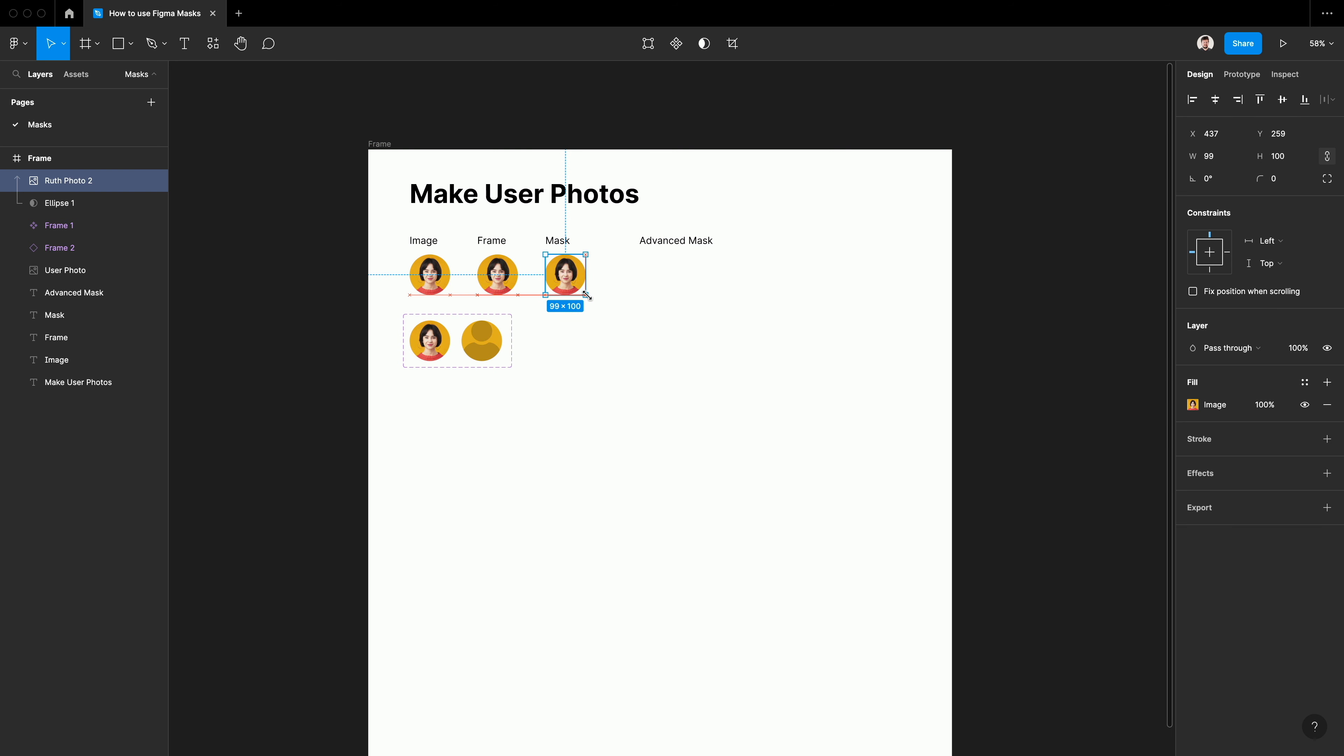
Move the Mask text layer above the masked portrait in the layer order so the circle masks it too
{"action": "left_click", "coordinate": [30, 207]}
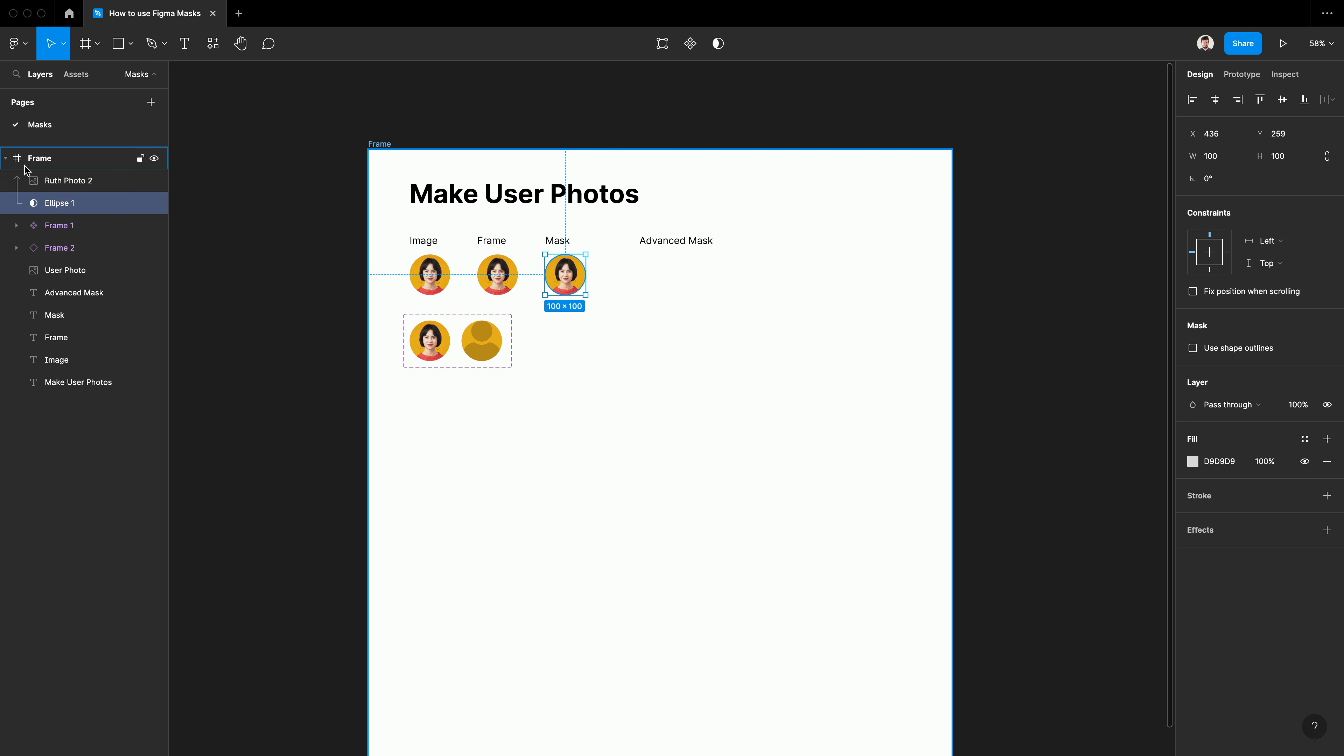
{"action": "left_click", "coordinate": [65, 317]}
{"action": "left_click_drag", "start_coordinate": [65, 317], "coordinate": [109, 202]}
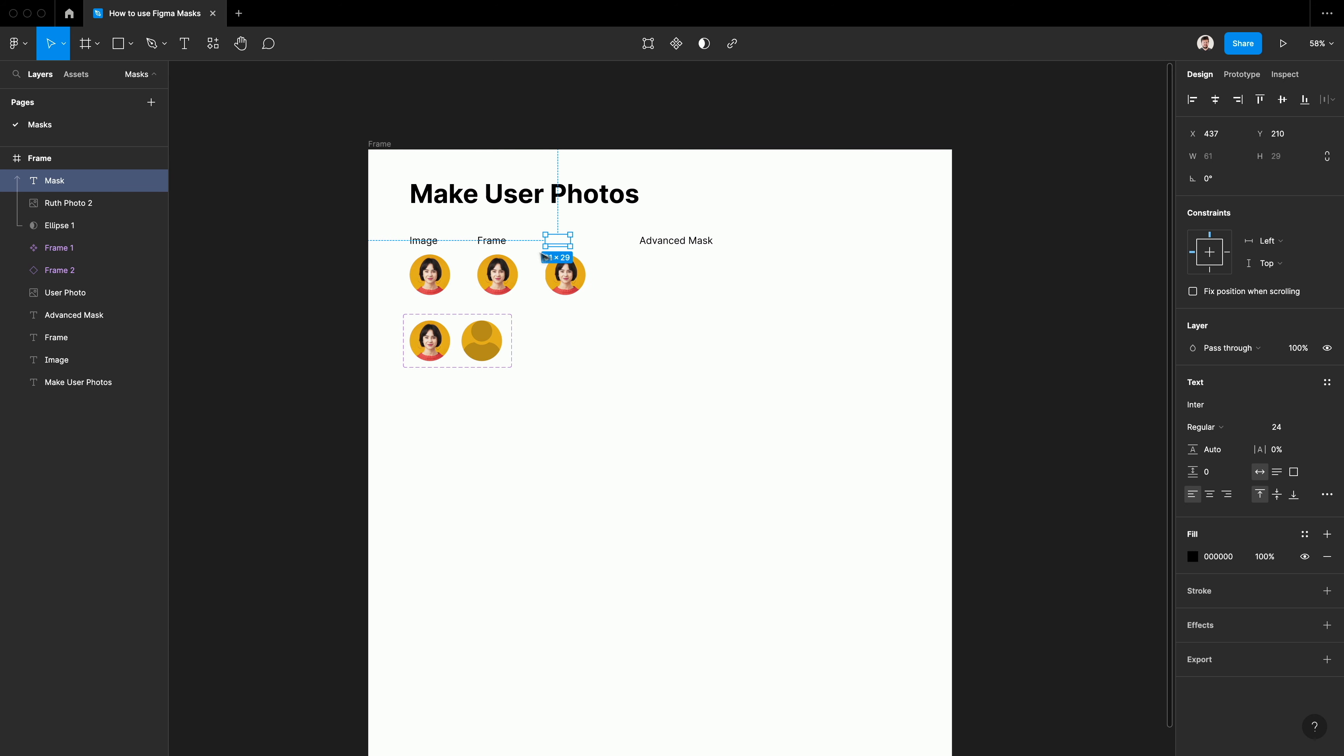
{"action": "scroll", "coordinate": [548, 228], "scroll_direction": "up", "scroll_amount": 5}
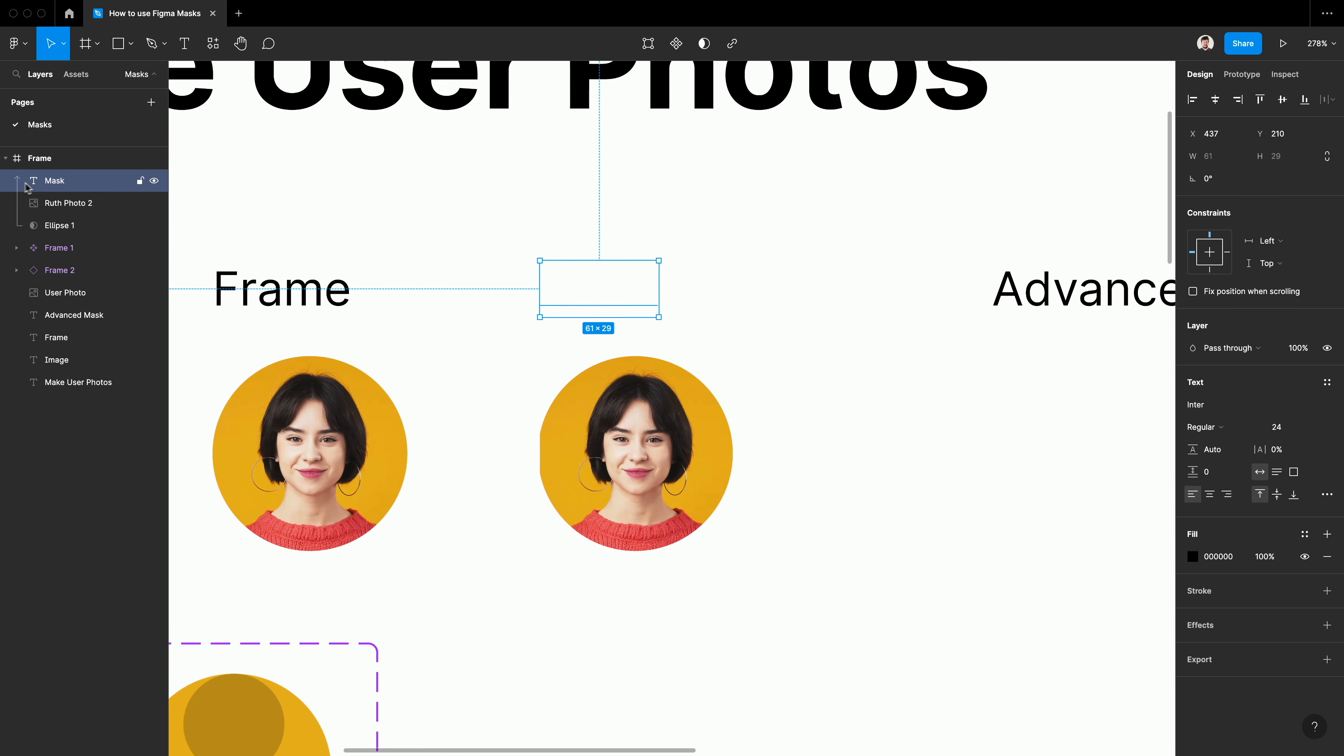
{"action": "scroll", "coordinate": [495, 411], "scroll_direction": "right", "scroll_amount": 5}
{"action": "scroll", "coordinate": [494, 411], "scroll_direction": "down", "scroll_amount": 3}
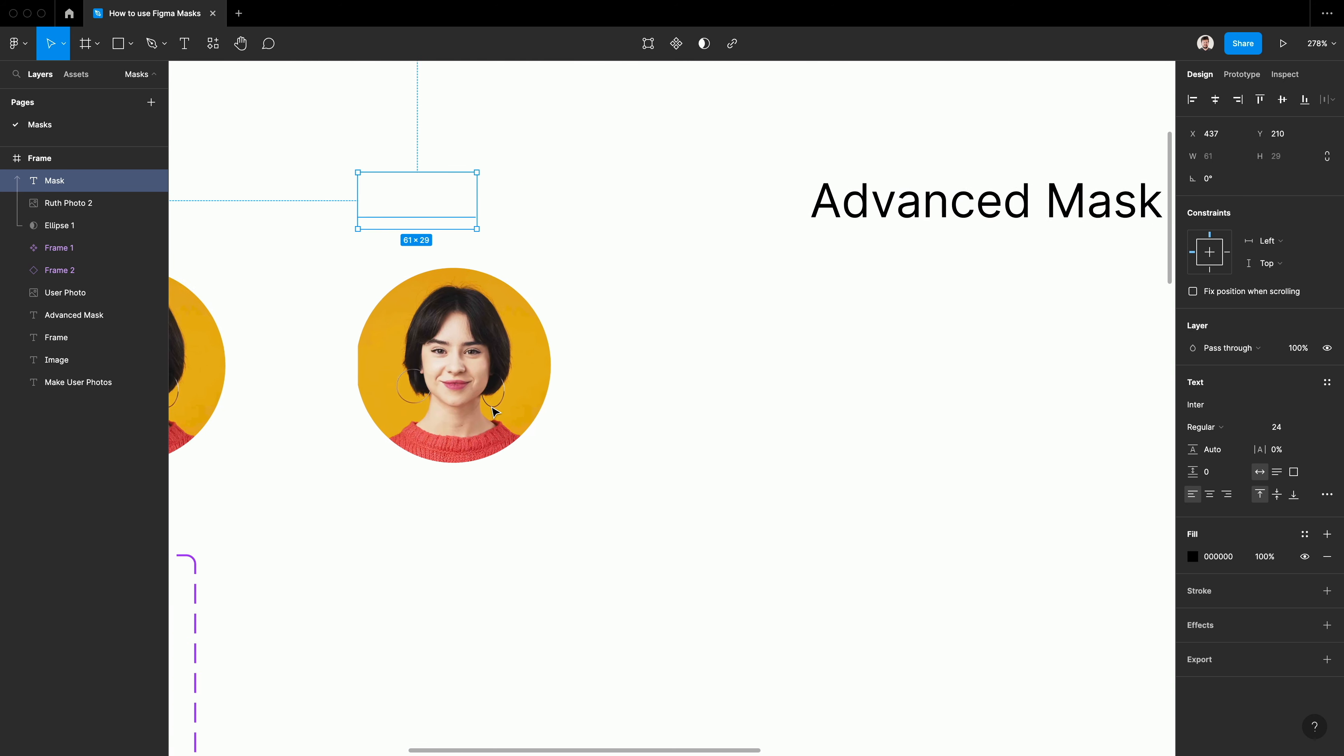
{"action": "scroll", "coordinate": [495, 411], "scroll_direction": "right", "scroll_amount": 5}
{"action": "scroll", "coordinate": [345, 291], "scroll_direction": "left", "scroll_amount": 3}
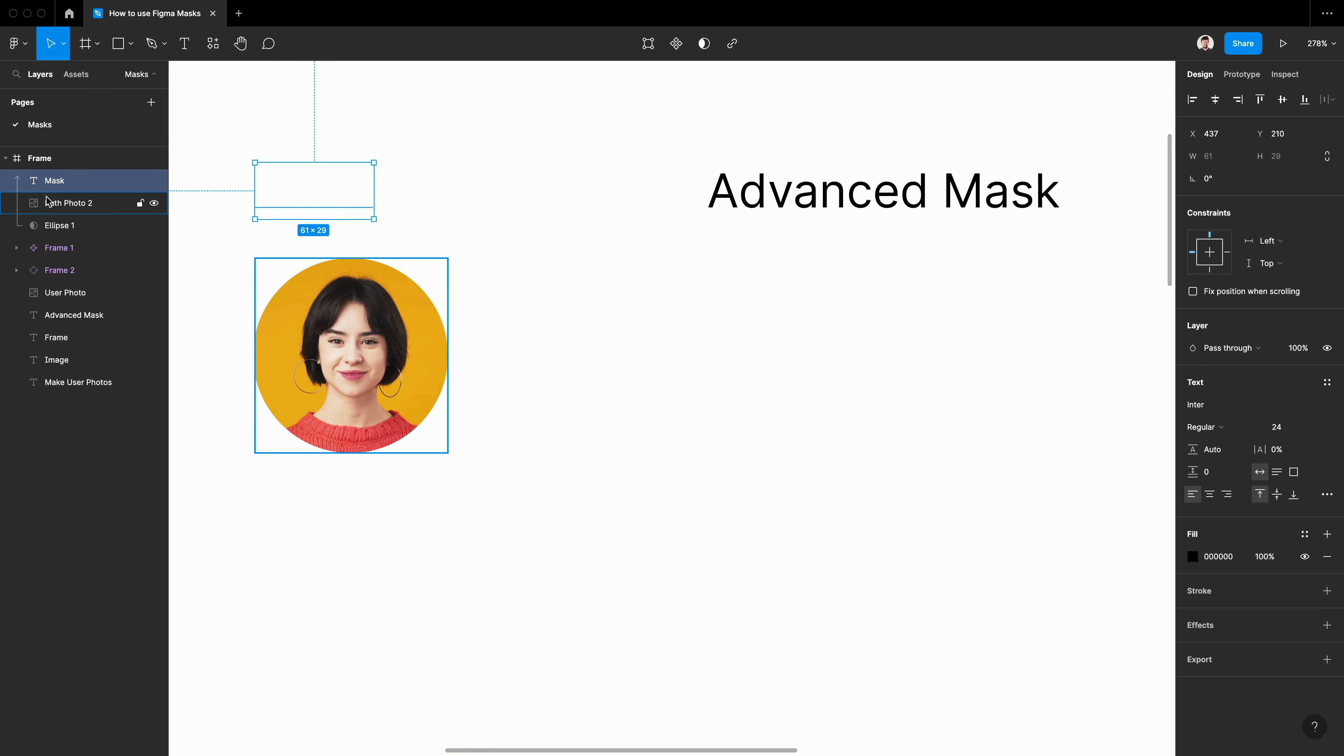
Move the Mask text layer below the circle mask and name the grouped masked portrait Mask Control Group
{"action": "left_click_drag", "start_coordinate": [48, 184], "coordinate": [56, 234]}
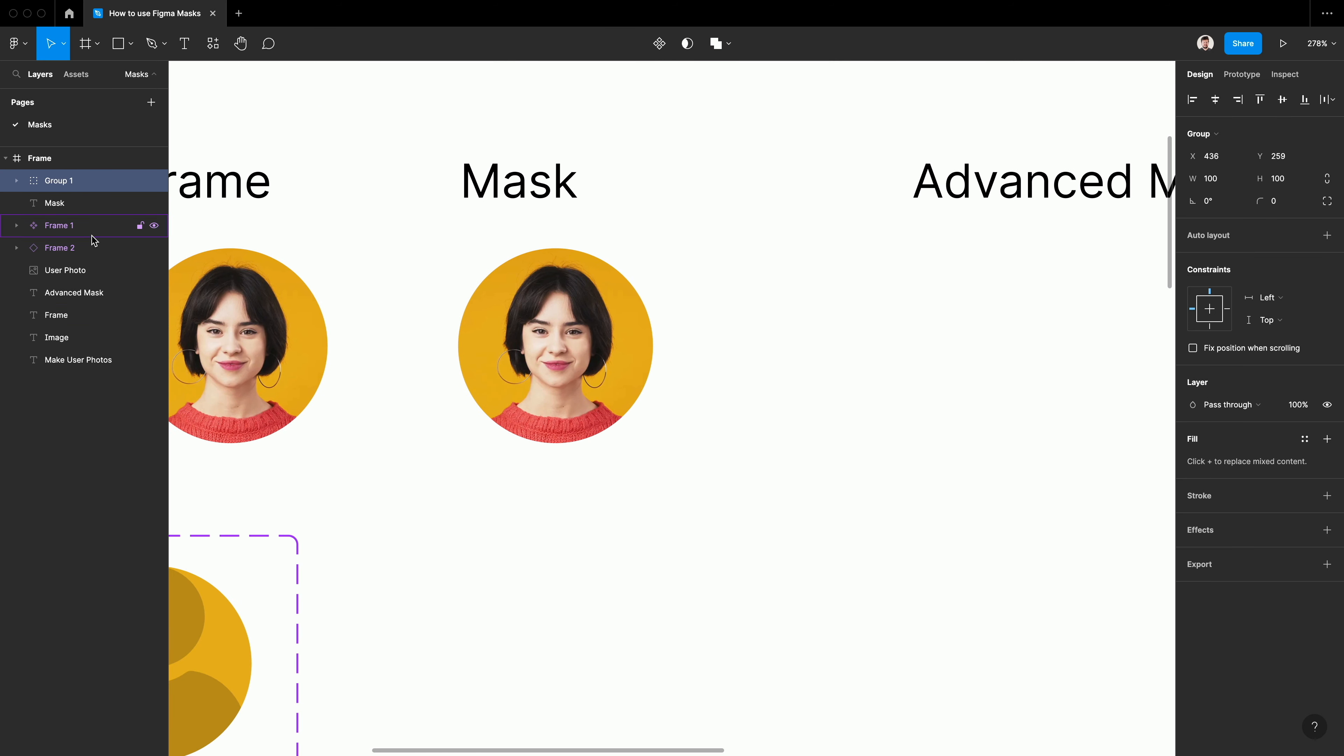
{"action": "key", "text": "super+r"}
{"action": "type", "text": "mask"}
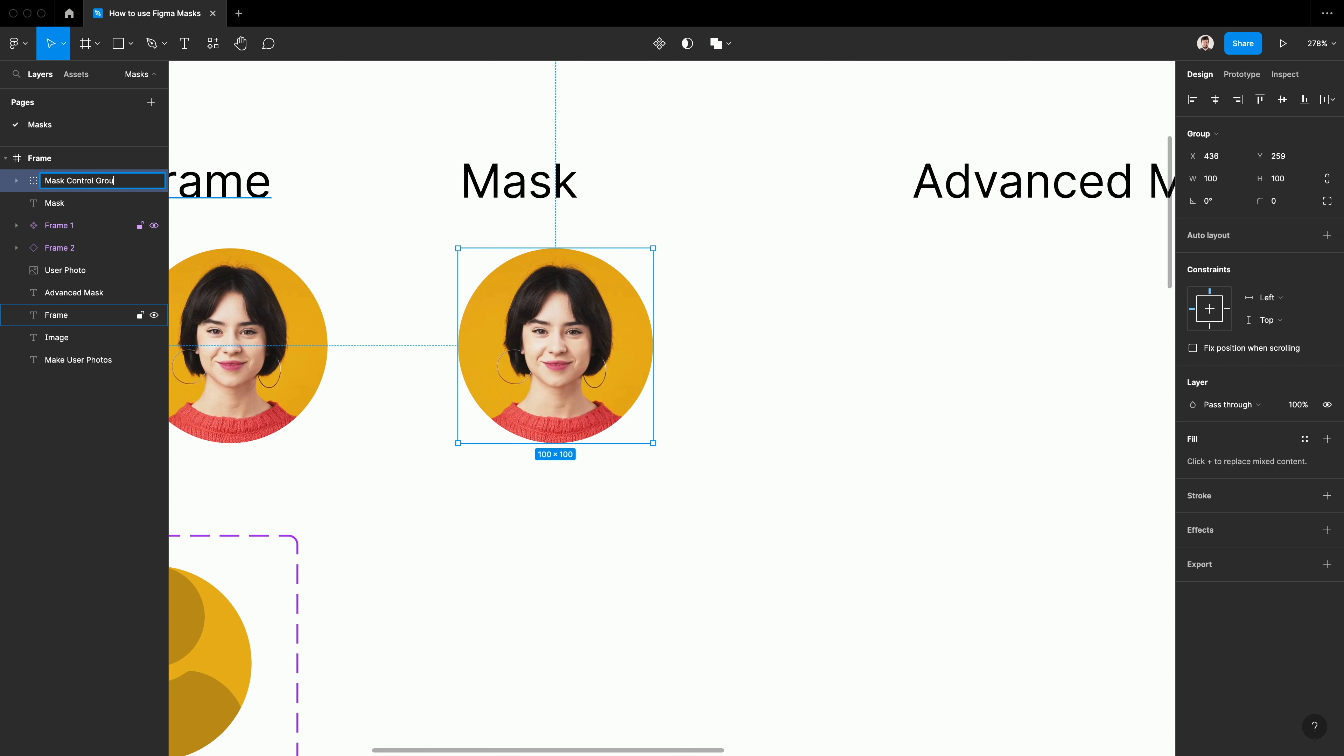
{"action": "key", "text": "Return"}
{"action": "scroll", "coordinate": [672, 408], "scroll_direction": "down", "scroll_amount": 5}
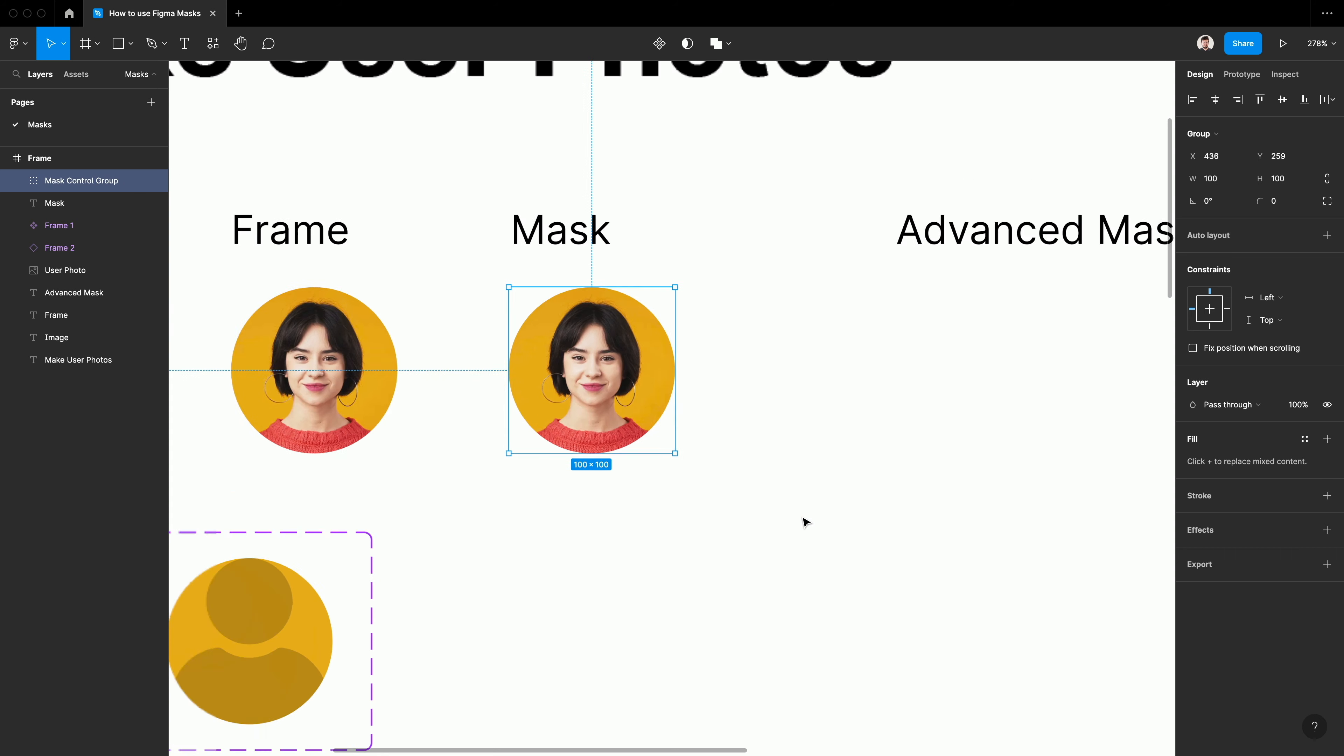
Place a 100 × 100 yellow circle (E6AD39) beneath the Advanced Mask heading
{"action": "left_click", "coordinate": [724, 492]}
{"action": "scroll", "coordinate": [722, 492], "scroll_direction": "down", "scroll_amount": 3}
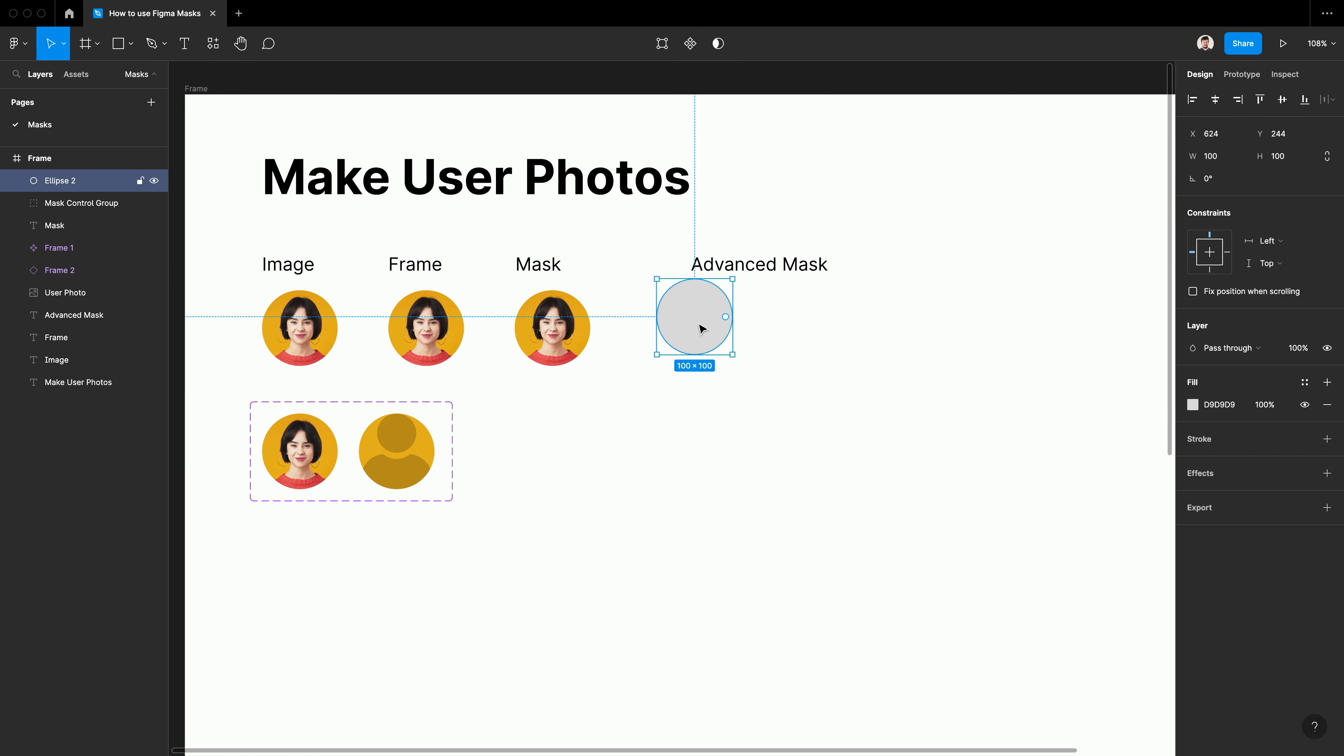
{"action": "left_click_drag", "start_coordinate": [701, 329], "coordinate": [729, 351]}
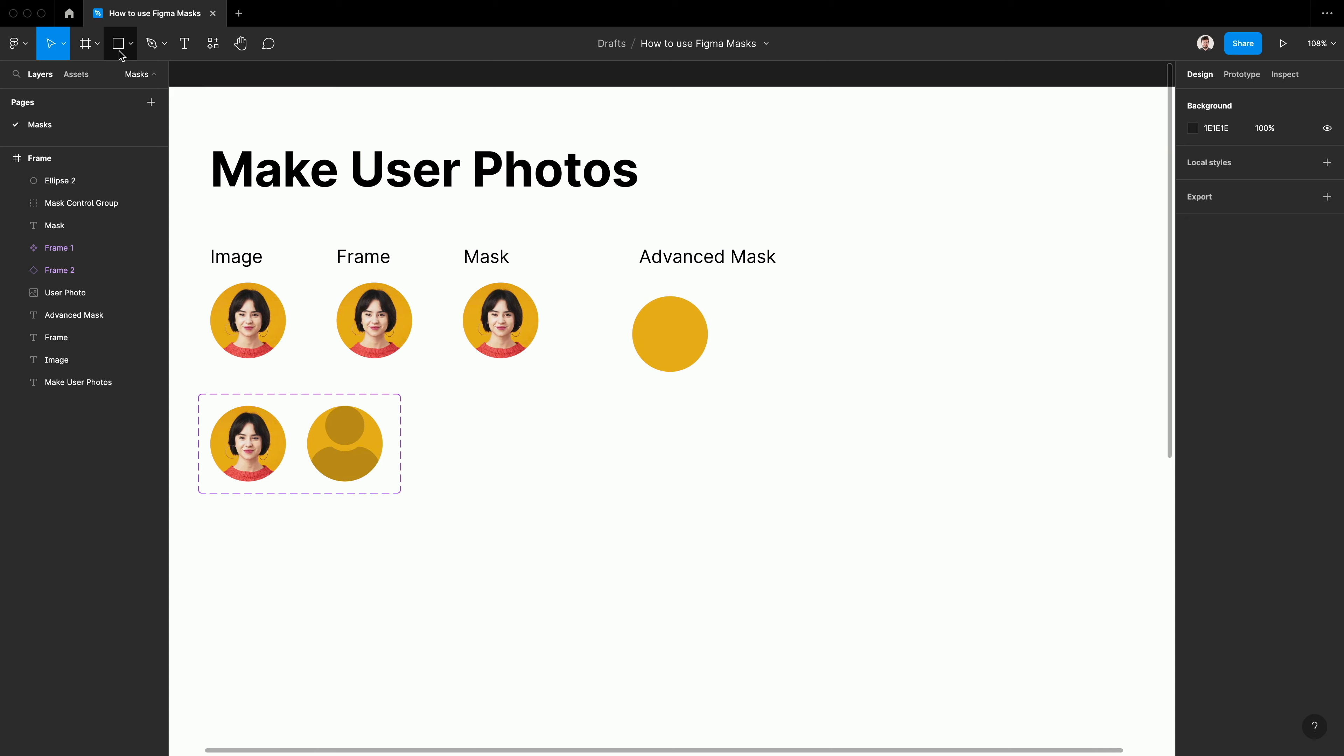
Place the woman.png illustration over the new yellow circle at about 220 × 220
{"action": "left_click", "coordinate": [132, 44]}
{"action": "left_click", "coordinate": [130, 178]}
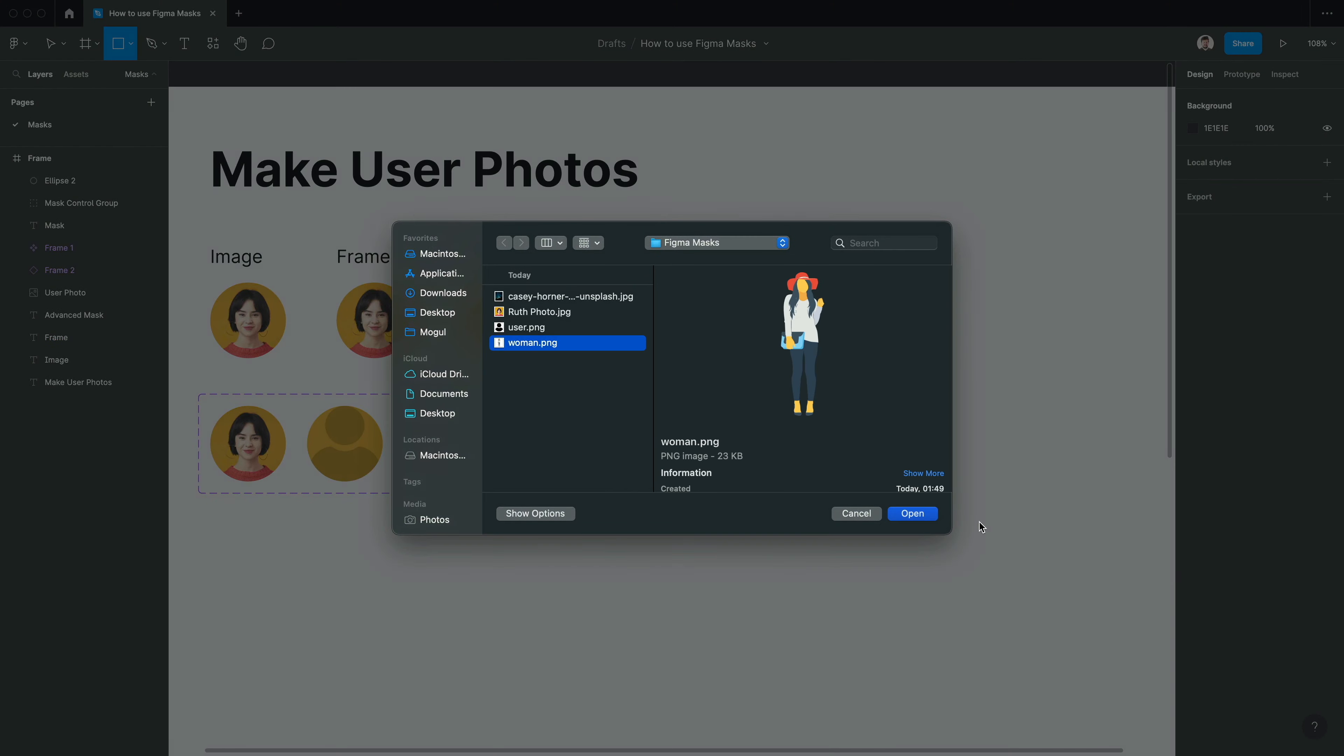
{"action": "left_click", "coordinate": [920, 517]}
{"action": "left_click", "coordinate": [692, 381]}
{"action": "left_click_drag", "start_coordinate": [883, 566], "coordinate": [665, 357]}
{"action": "left_click_drag", "start_coordinate": [603, 296], "coordinate": [691, 382]}
Change the fill of the circle behind the woman illustration to pink E786C0
{"action": "left_click", "coordinate": [80, 202]}
{"action": "left_click", "coordinate": [1192, 405]}
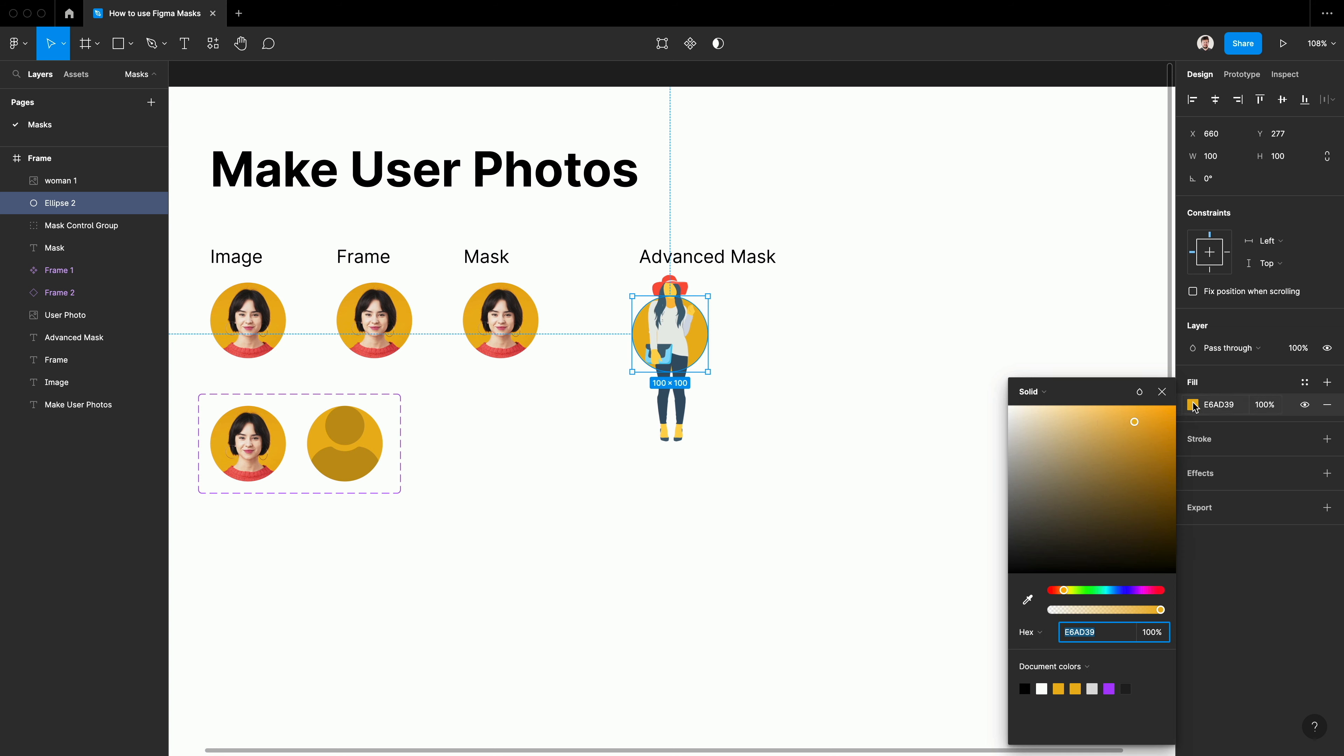
{"action": "left_click_drag", "start_coordinate": [1063, 590], "coordinate": [1150, 589]}
{"action": "left_click_drag", "start_coordinate": [1134, 422], "coordinate": [1084, 426]}
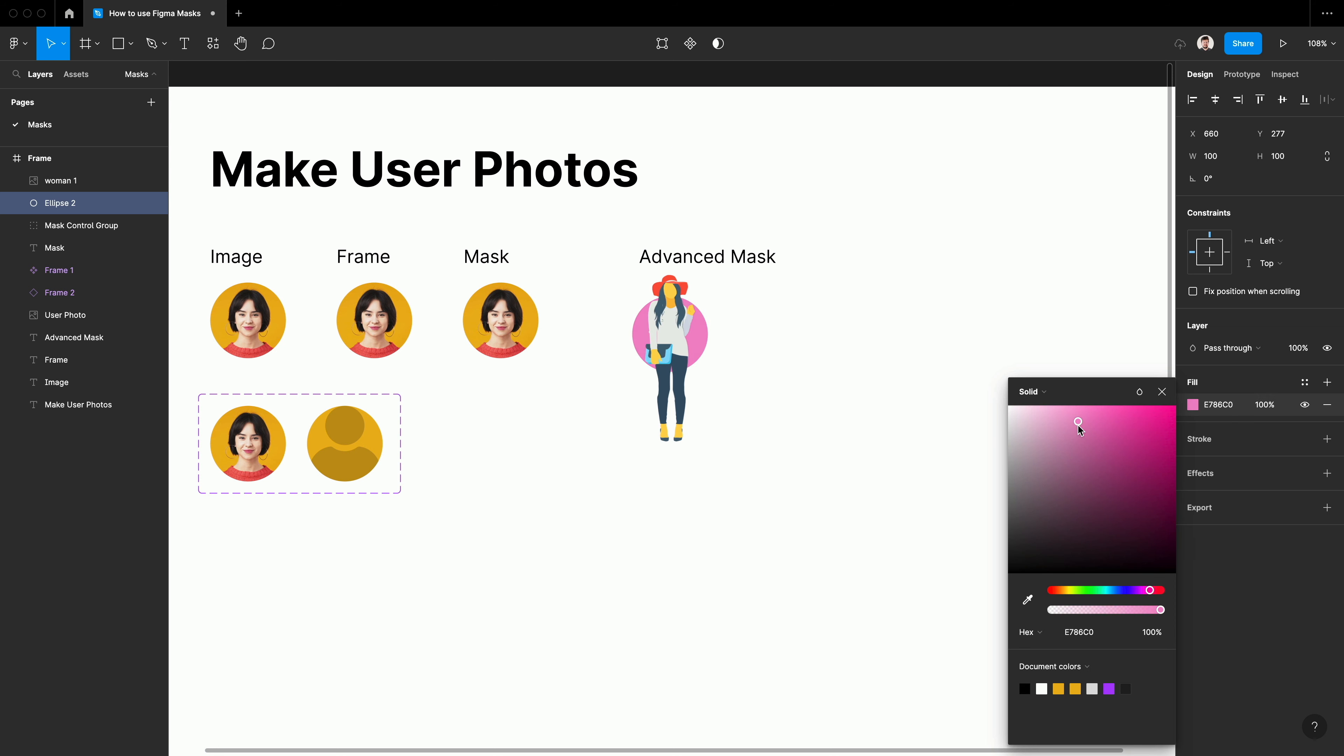
{"action": "left_click", "coordinate": [864, 473]}
Enlarge the woman illustration to about 237 × 237 and center it over the pink circle with the hat above its edge
{"action": "left_click", "coordinate": [680, 419]}
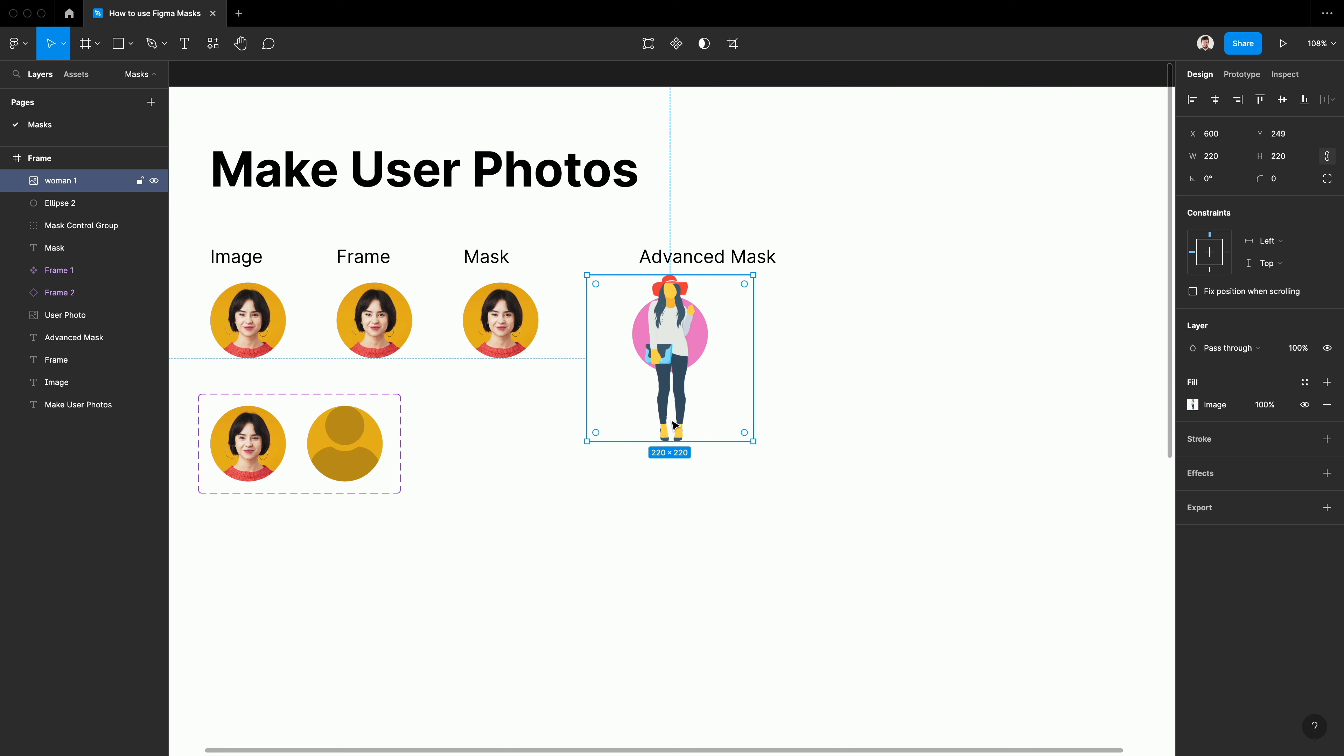
{"action": "left_click_drag", "start_coordinate": [713, 440], "coordinate": [714, 441]}
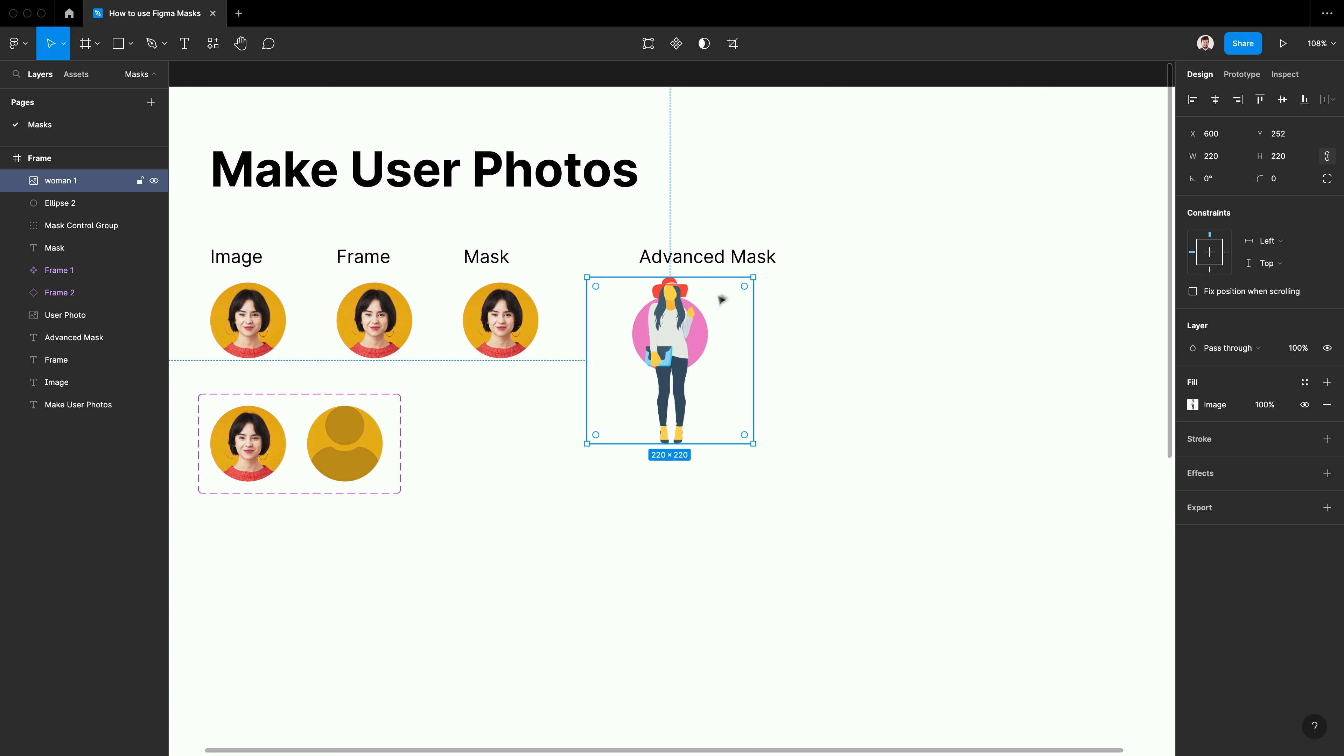
{"action": "left_click_drag", "start_coordinate": [754, 276], "coordinate": [767, 264]}
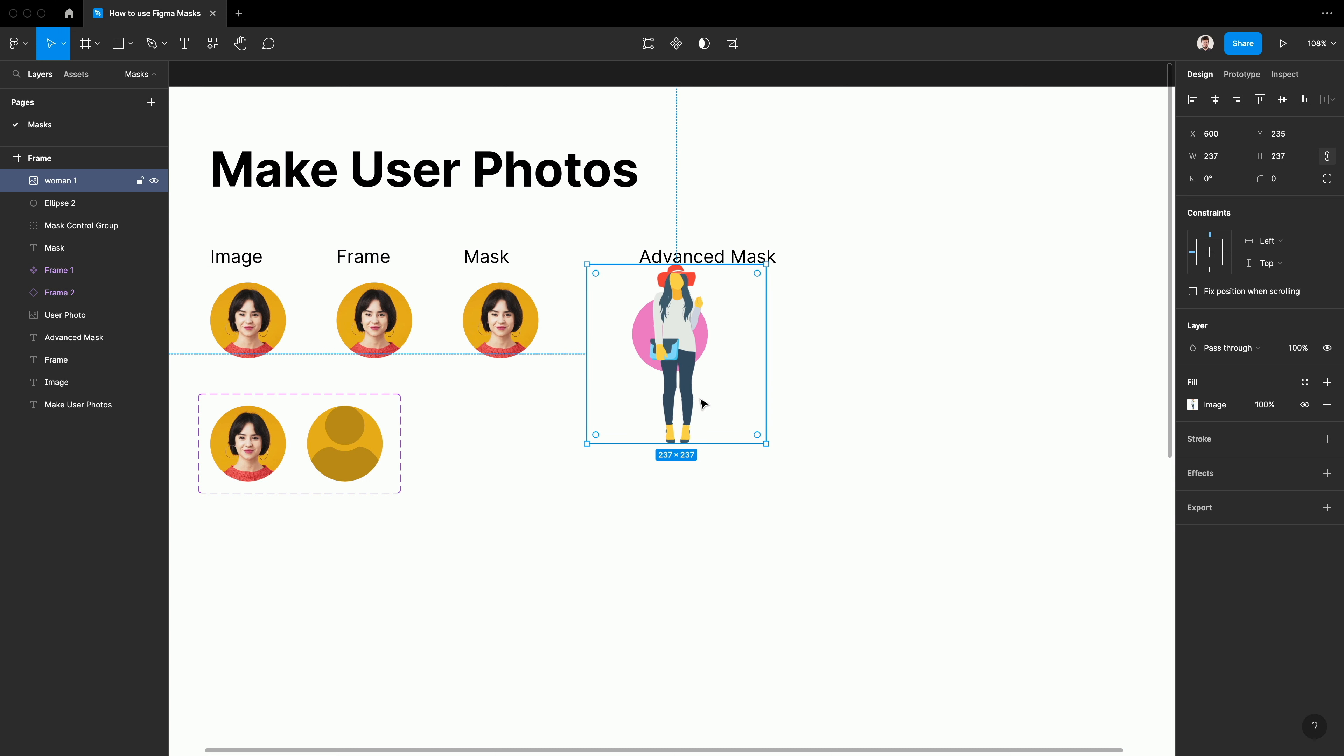
{"action": "left_click_drag", "start_coordinate": [702, 399], "coordinate": [704, 404]}
{"action": "key", "text": "Up"}
{"action": "key", "text": "Up"}
{"action": "key", "text": "Up"}
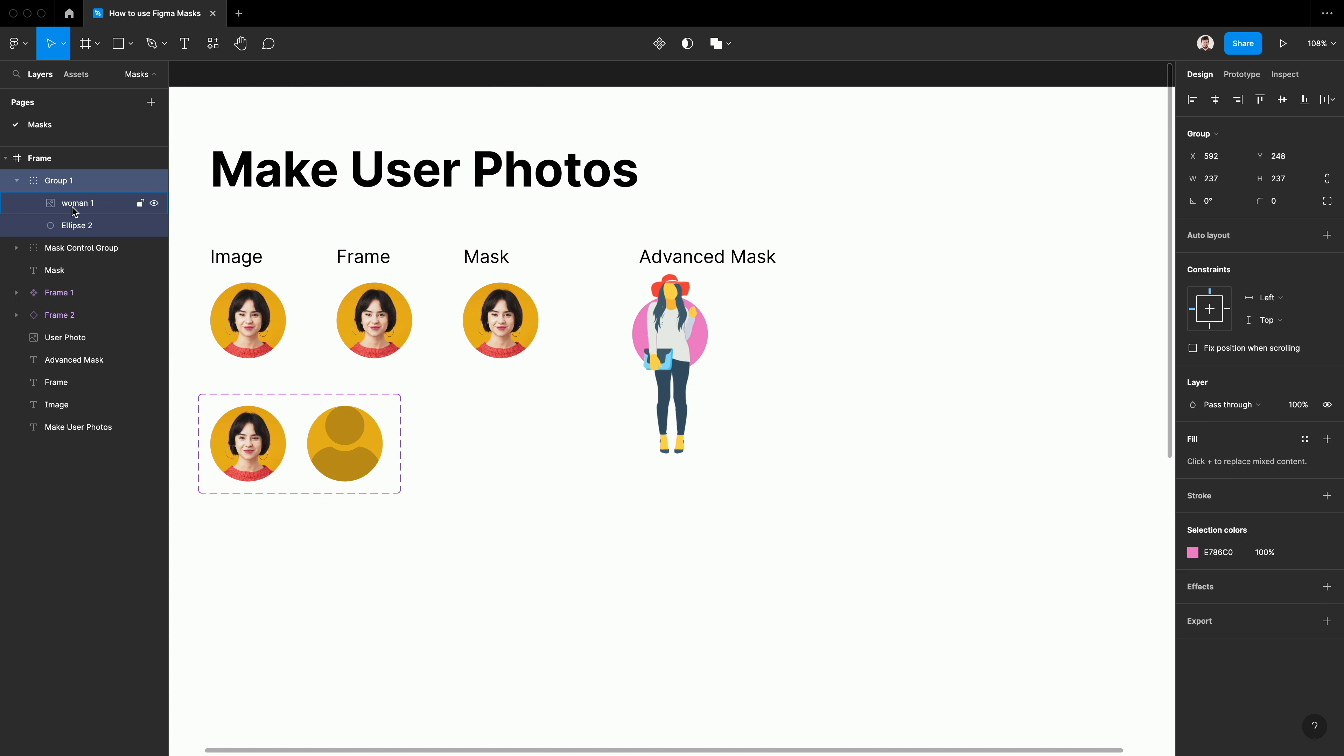
Group the illustration and pink circle with copies of both, hide the original illustration, and use the copied circle as a mask
{"action": "left_click", "coordinate": [76, 209]}
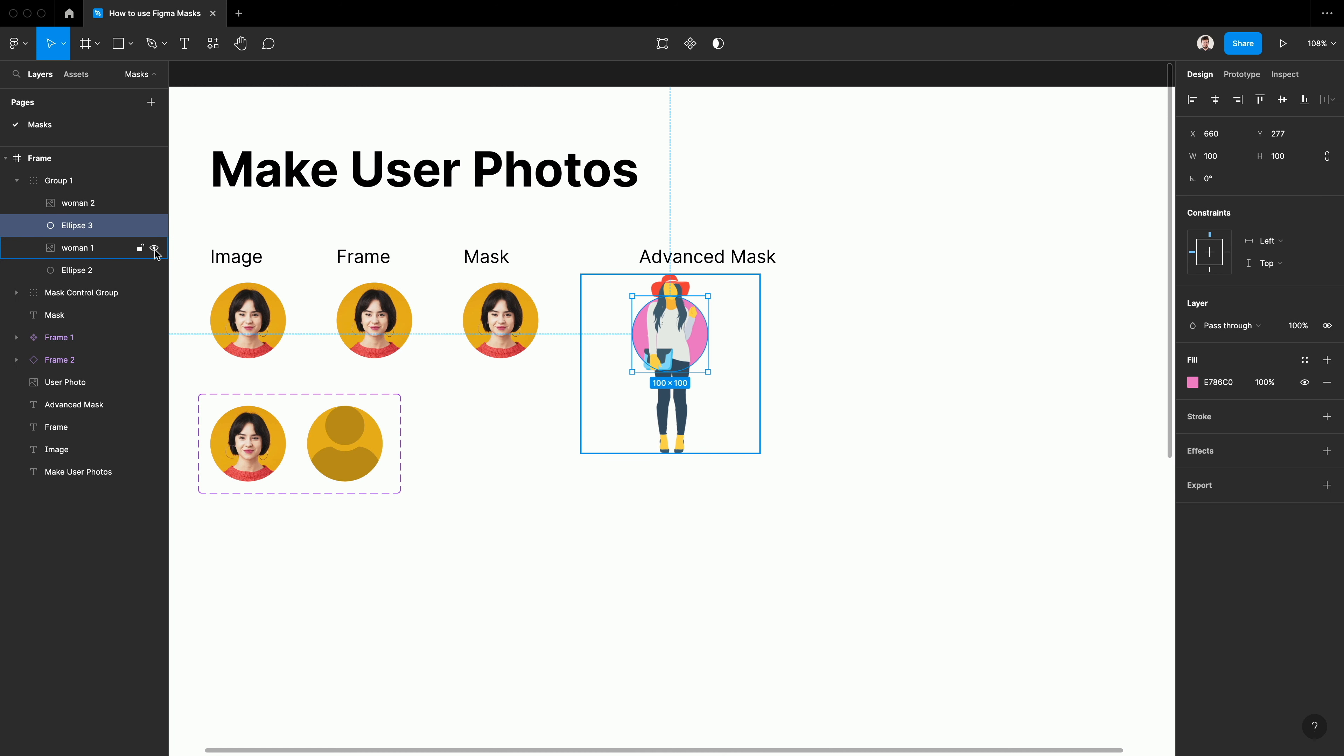
{"action": "right_click", "coordinate": [93, 224]}
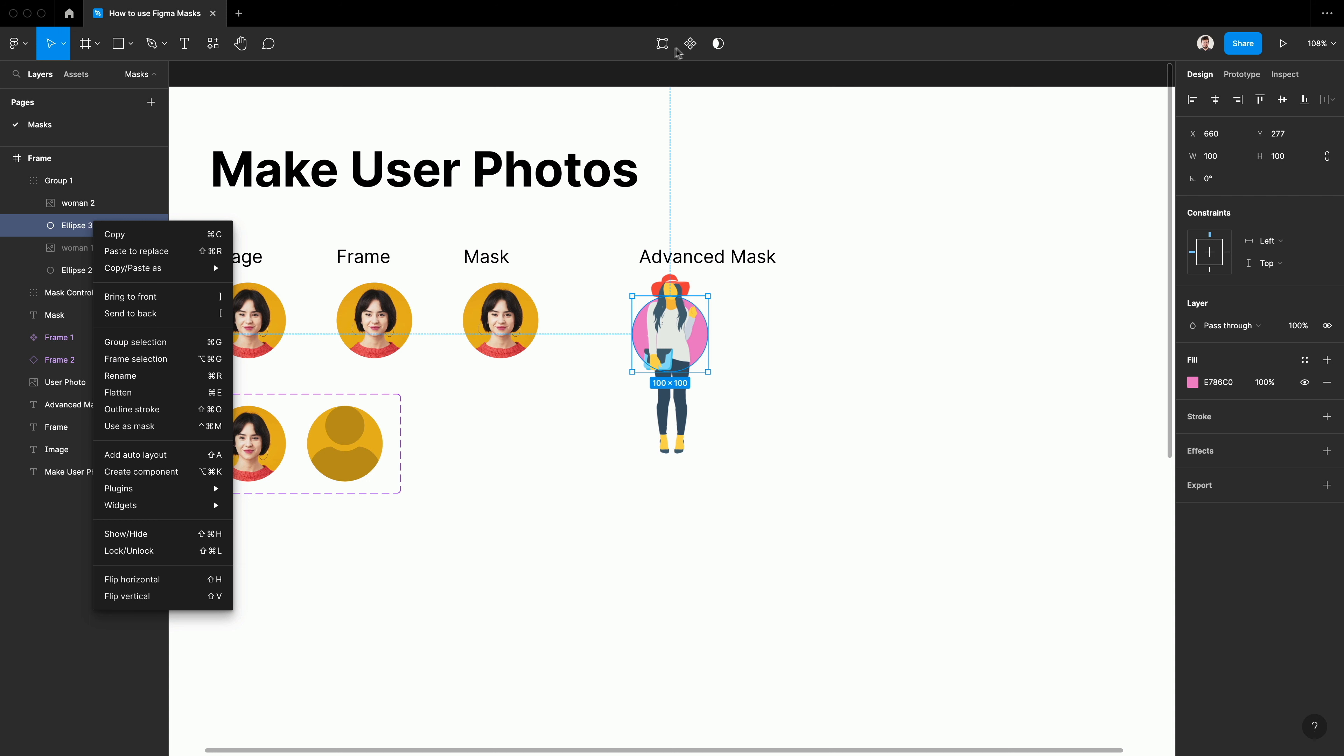
{"action": "left_click", "coordinate": [738, 49]}
{"action": "left_click", "coordinate": [718, 43]}
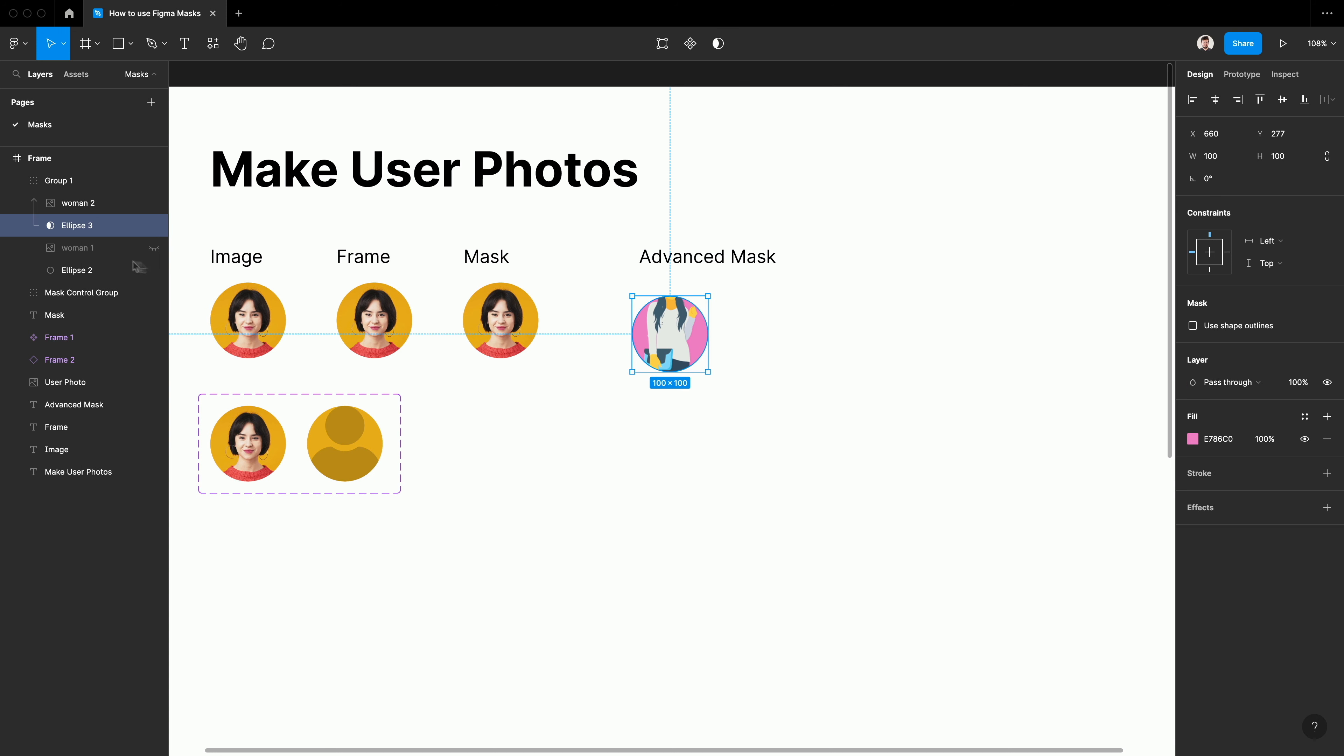
Briefly hide and reshow the unmasked pink circle, and make the original woman illustration visible again
{"action": "left_click", "coordinate": [155, 271]}
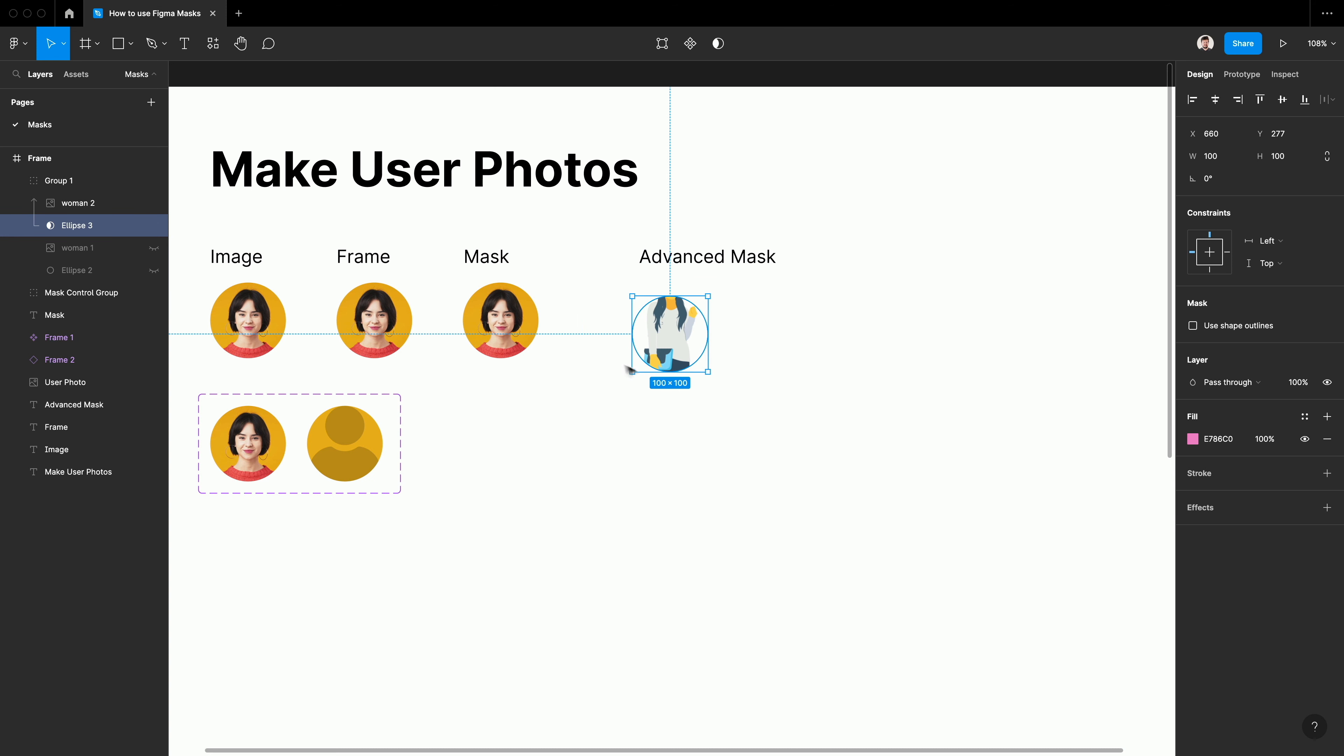
{"action": "left_click", "coordinate": [154, 271]}
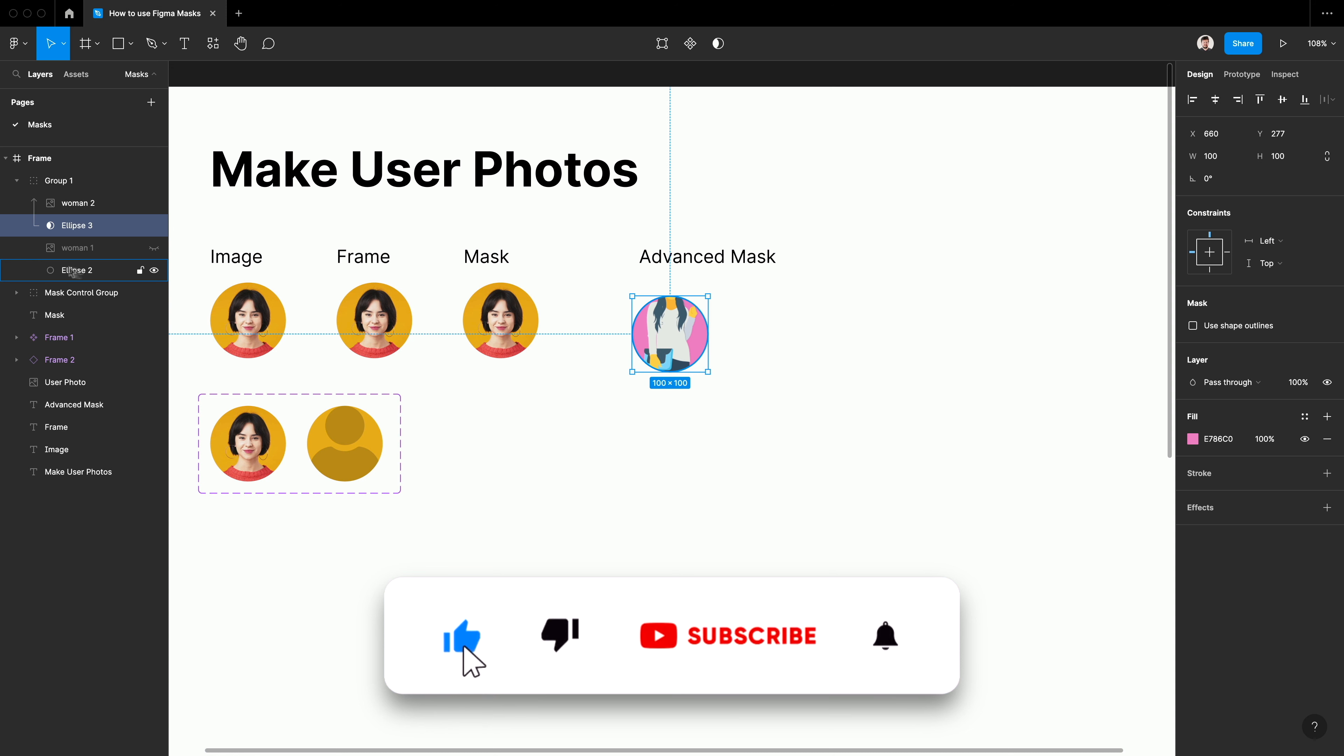
{"action": "left_click", "coordinate": [151, 247]}
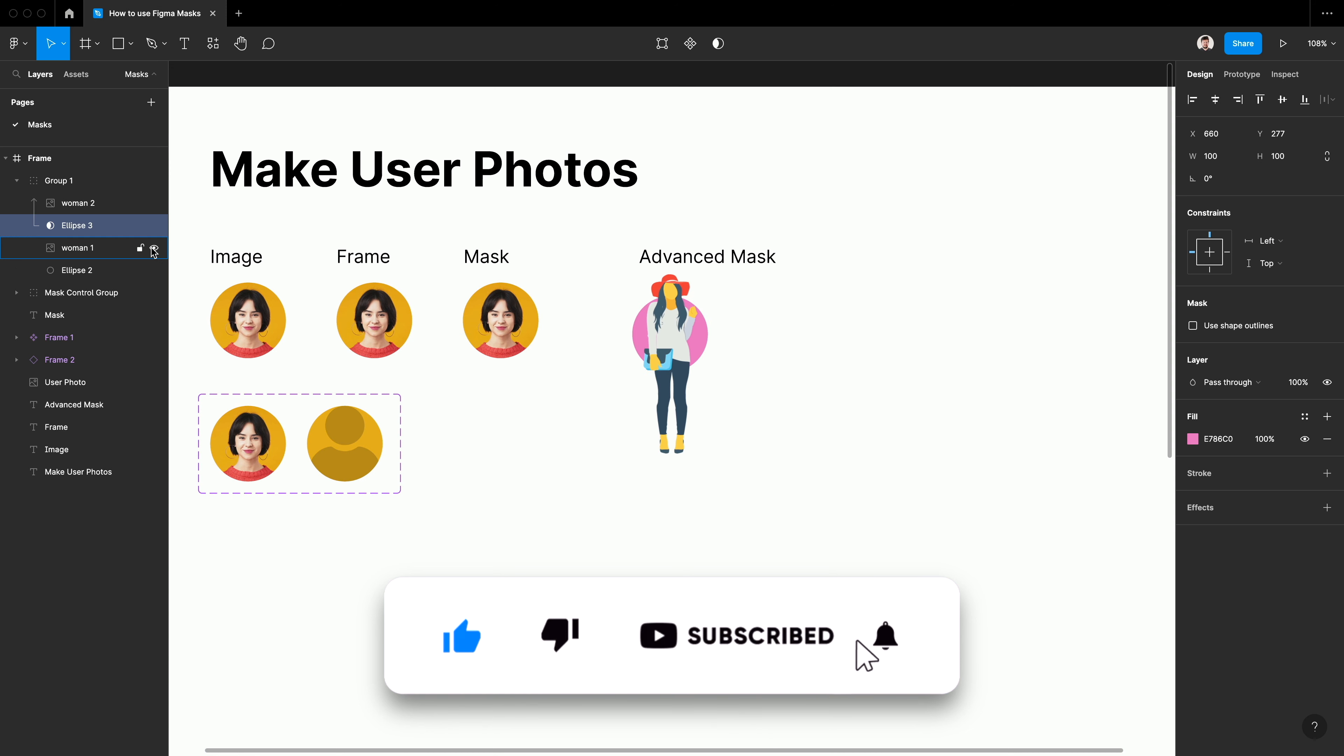
Crop the unmasked woman illustration from below to about 237 × 88 so its legs are cut off
{"action": "left_click", "coordinate": [101, 249]}
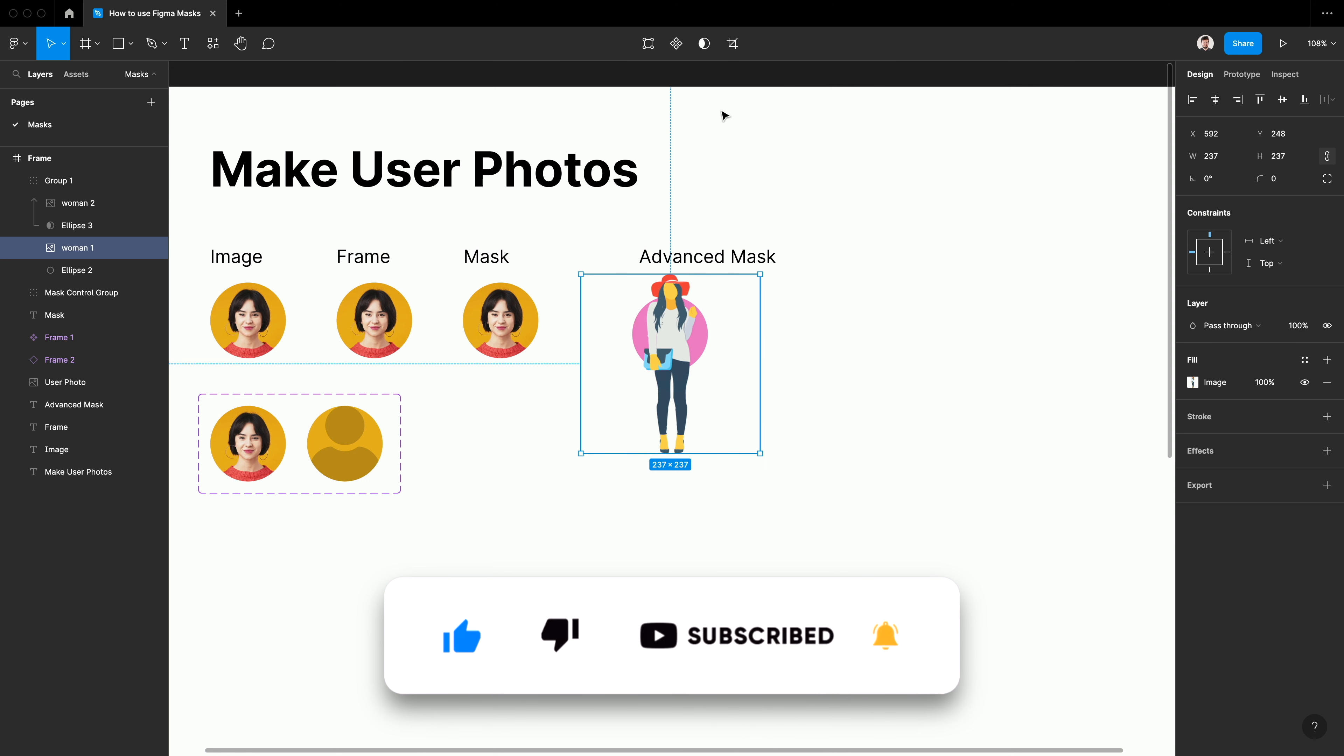
{"action": "left_click", "coordinate": [731, 47]}
{"action": "left_click_drag", "start_coordinate": [688, 453], "coordinate": [690, 340]}
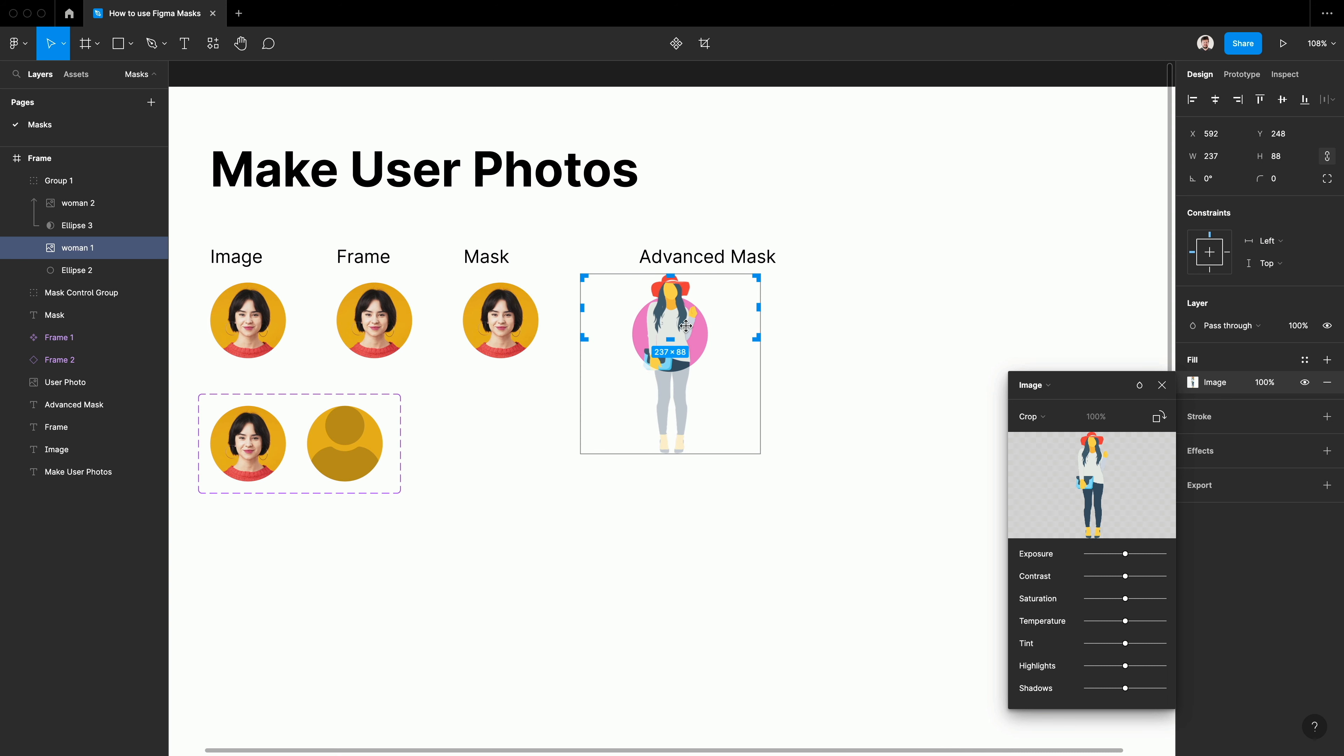
{"action": "scroll", "coordinate": [683, 325], "scroll_direction": "up", "scroll_amount": 5}
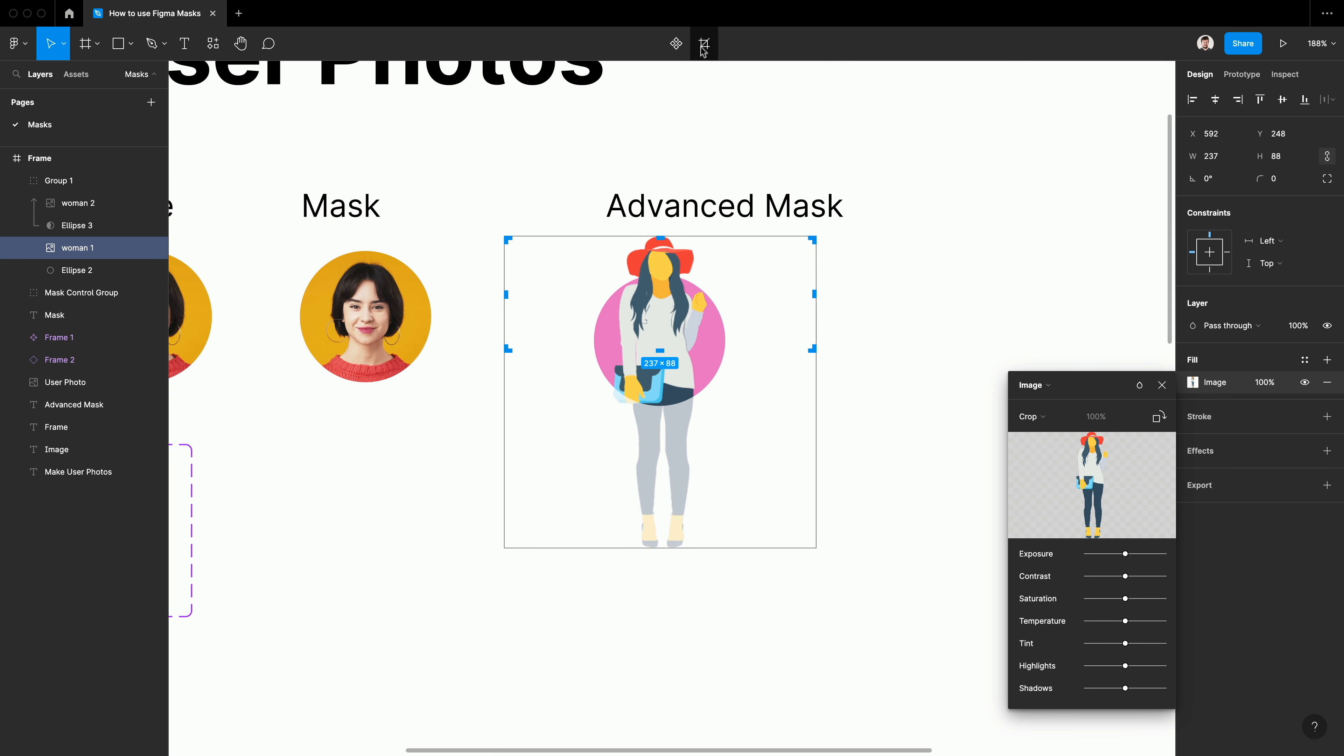
{"action": "left_click", "coordinate": [700, 47]}
{"action": "left_click", "coordinate": [909, 347]}
{"action": "scroll", "coordinate": [814, 365], "scroll_direction": "down", "scroll_amount": 5}
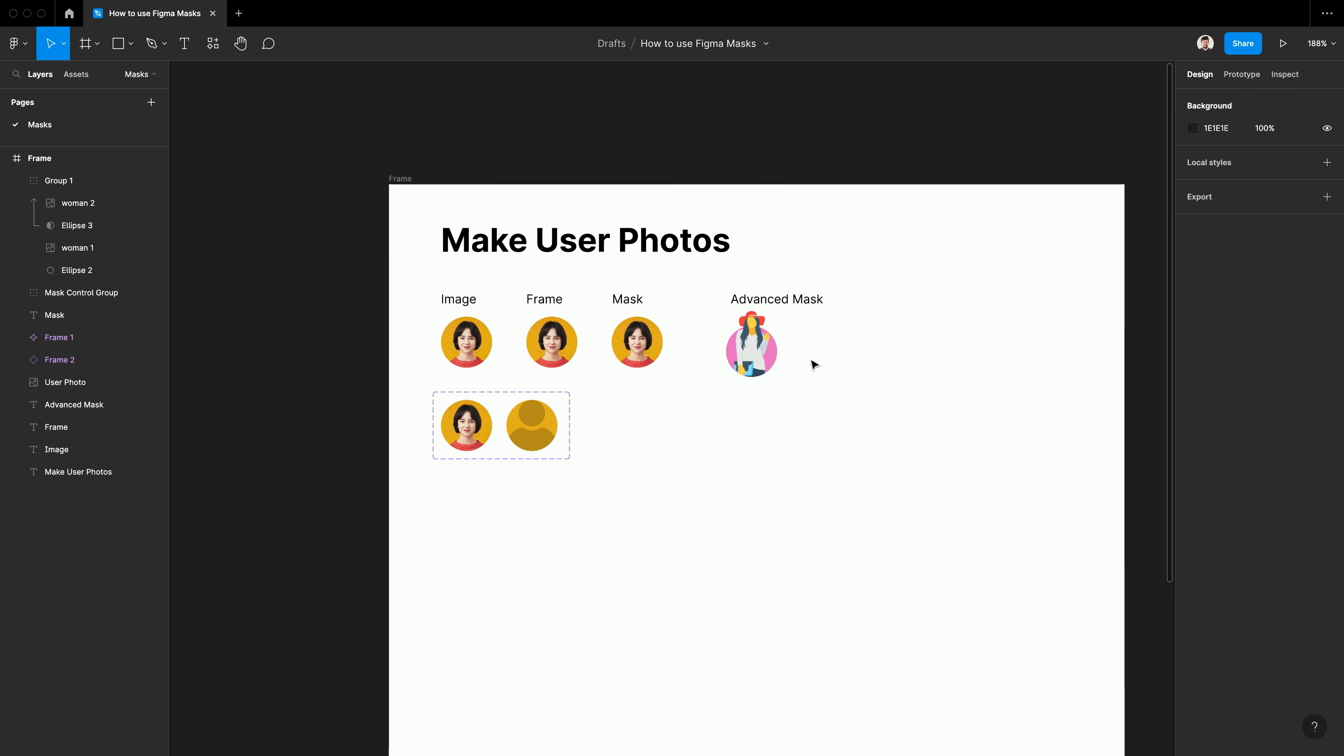
Tighten the crop of the unmasked woman illustration to about 237 × 67, ending above the bag
{"action": "scroll", "coordinate": [751, 394], "scroll_direction": "right", "scroll_amount": 2}
{"action": "scroll", "coordinate": [725, 377], "scroll_direction": "up", "scroll_amount": 2}
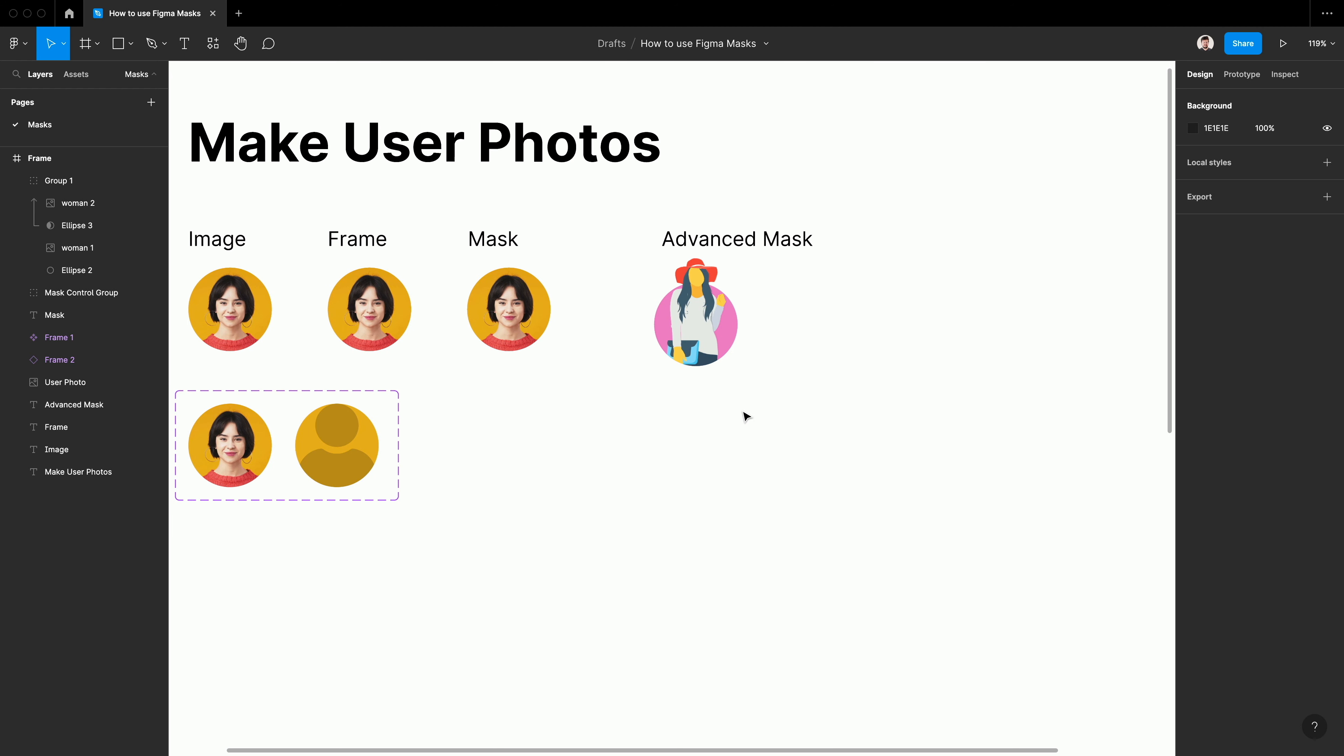
{"action": "scroll", "coordinate": [730, 454], "scroll_direction": "down", "scroll_amount": 3}
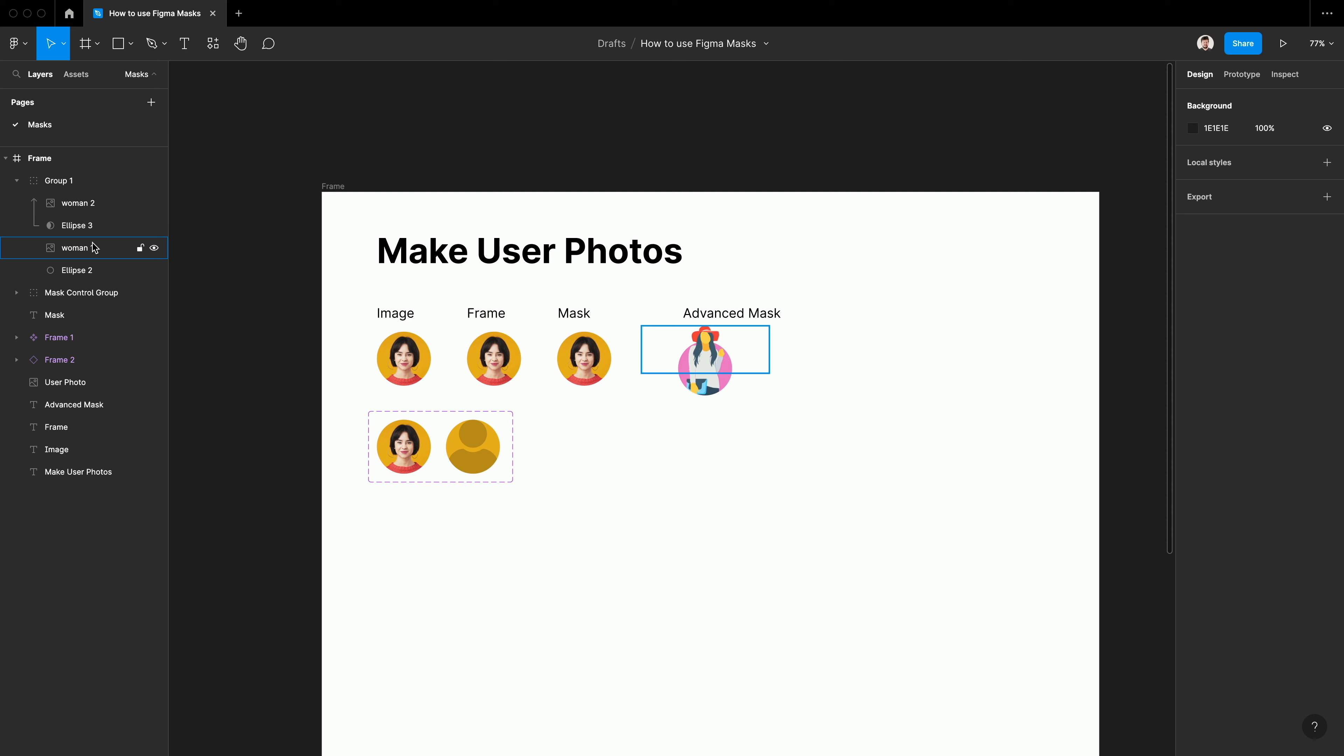
{"action": "scroll", "coordinate": [747, 370], "scroll_direction": "up", "scroll_amount": 5}
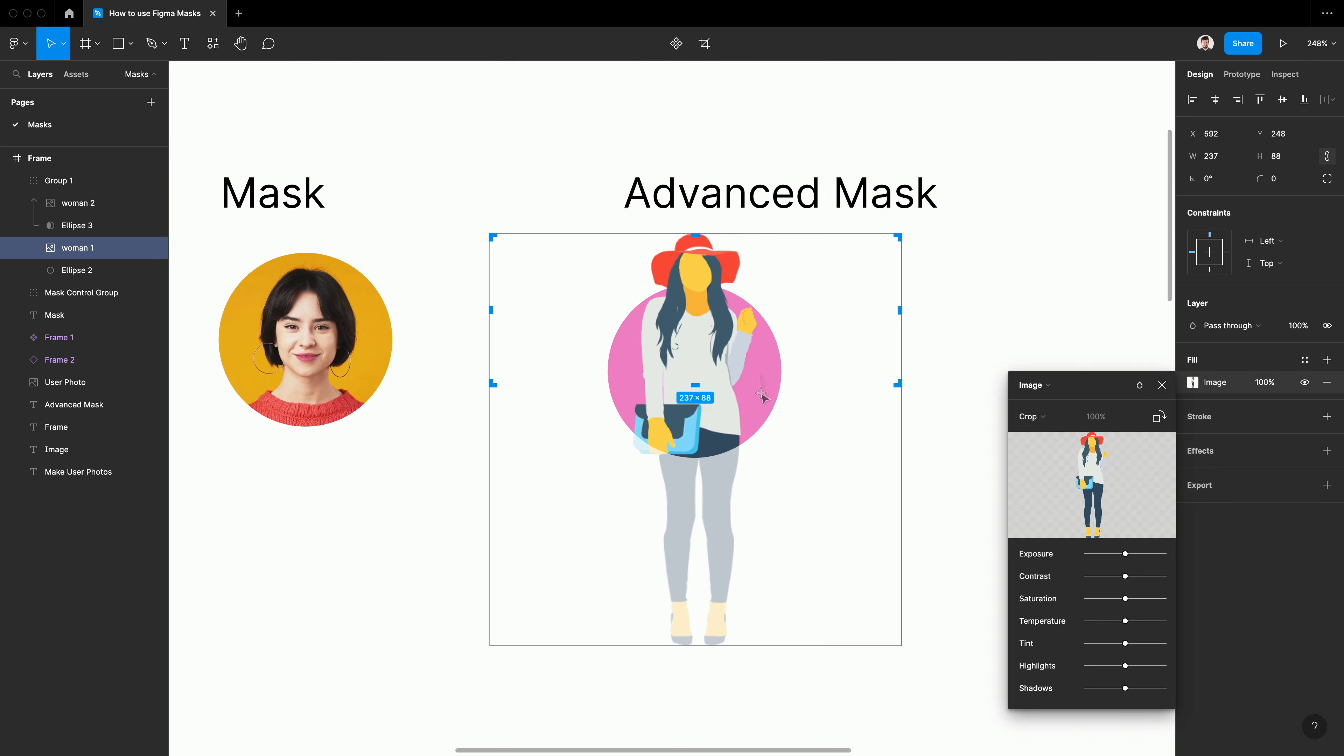
{"action": "scroll", "coordinate": [761, 396], "scroll_direction": "up", "scroll_amount": 5}
{"action": "left_click_drag", "start_coordinate": [638, 375], "coordinate": [644, 312]}
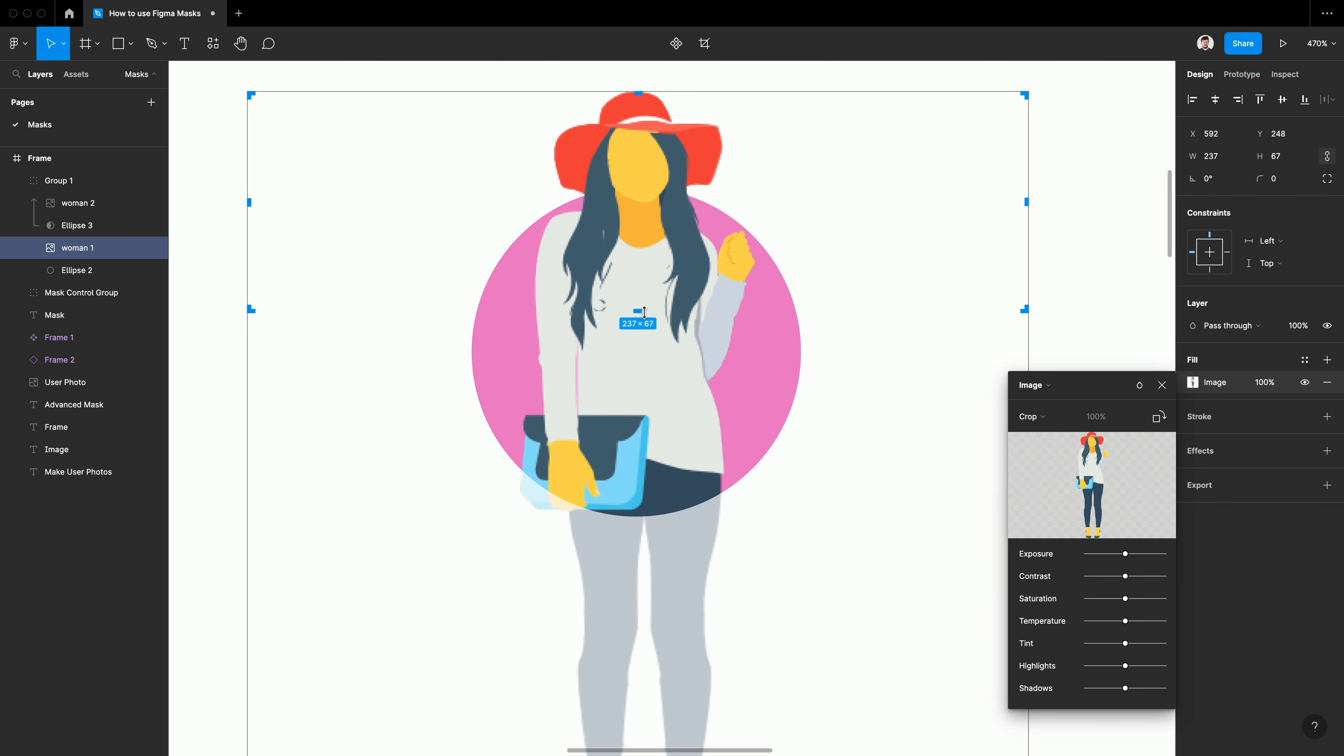
{"action": "key", "text": "Return"}
{"action": "scroll", "coordinate": [1056, 391], "scroll_direction": "down", "scroll_amount": 5}
{"action": "key", "text": "Escape"}
Duplicate the Make User Photos title below the component variants and change the copy's text to Headlines
{"action": "left_click_drag", "start_coordinate": [620, 196], "coordinate": [620, 460]}
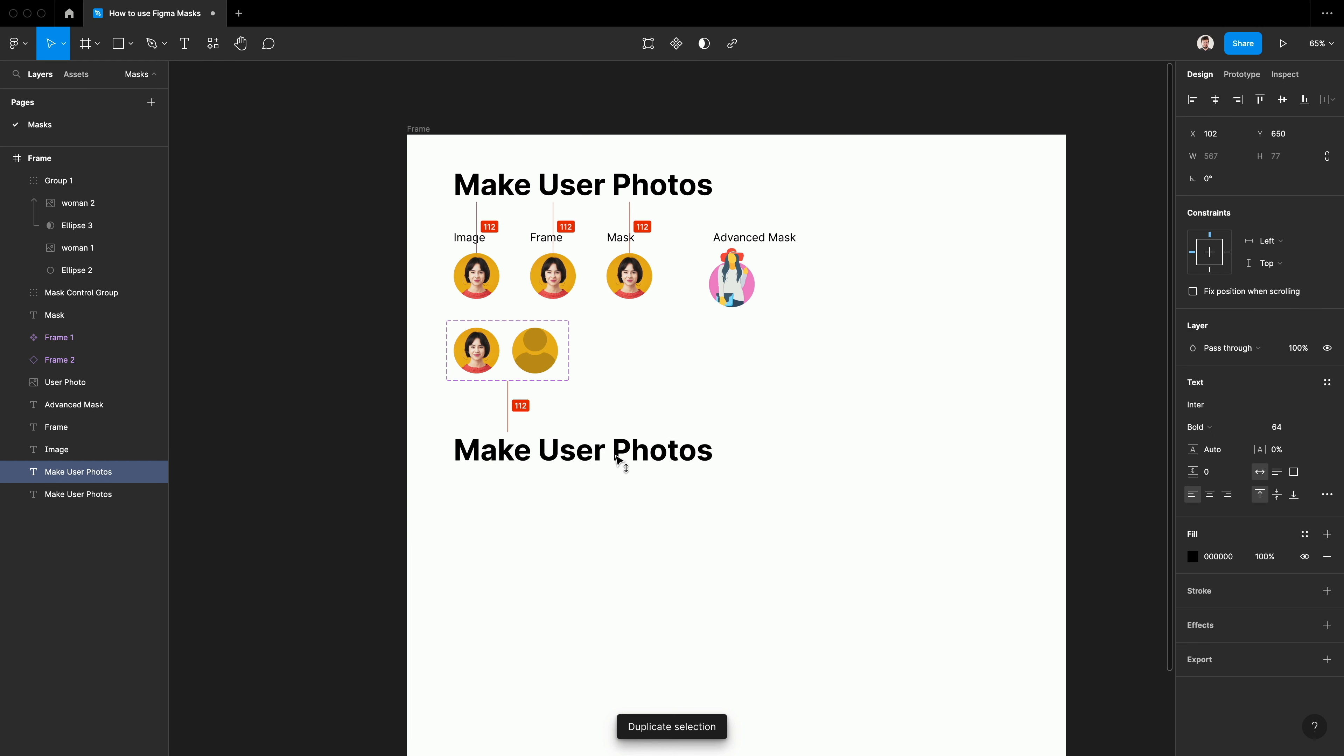
{"action": "double_click", "coordinate": [616, 455]}
{"action": "type", "text": "Headlines"}
{"action": "key", "text": "Escape"}
Add the text WABAKIMI in the Impact font at size 120, left-aligned beneath the Headlines title
{"action": "key", "text": "t"}
{"action": "left_click", "coordinate": [469, 551]}
{"action": "type", "text": "WABAKIMI"}
{"action": "key", "text": "super+a"}
{"action": "left_click", "coordinate": [1216, 405]}
{"action": "type", "text": "Impa"}
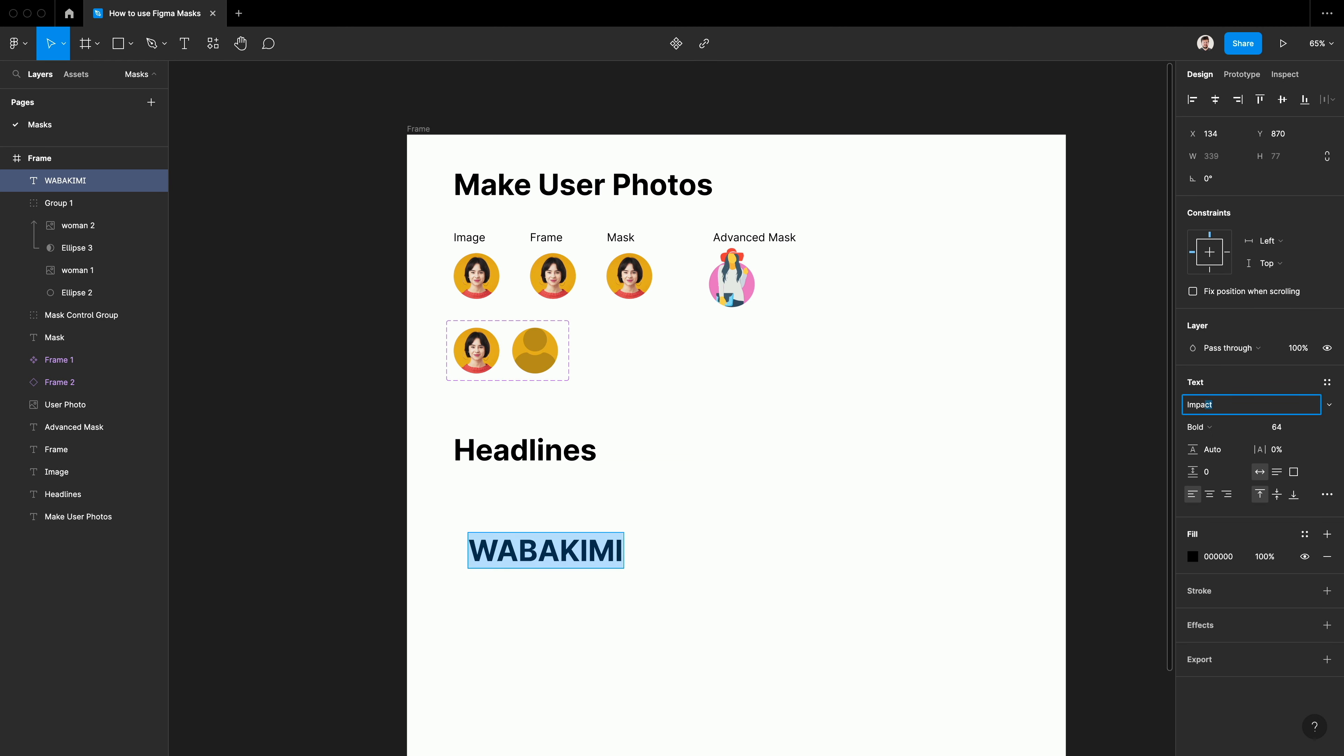
{"action": "left_click", "coordinate": [1277, 427]}
{"action": "type", "text": "120"}
{"action": "key", "text": "Return"}
{"action": "left_click_drag", "start_coordinate": [581, 566], "coordinate": [567, 505]}
Fill the WABAKIMI text with the night-sky Unsplash JPEG and position it beside the user photo variants
{"action": "left_click", "coordinate": [131, 45]}
{"action": "left_click", "coordinate": [168, 180]}
{"action": "left_click", "coordinate": [570, 296]}
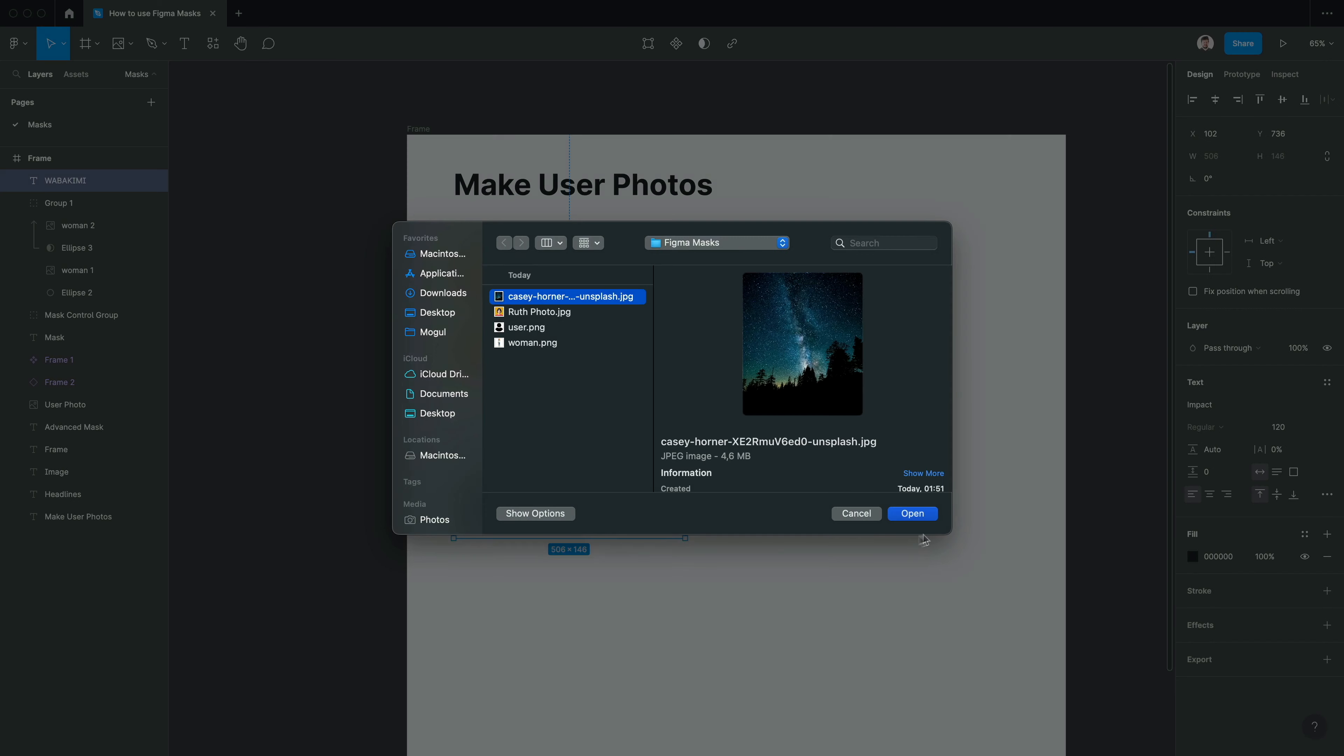
{"action": "left_click", "coordinate": [912, 513]}
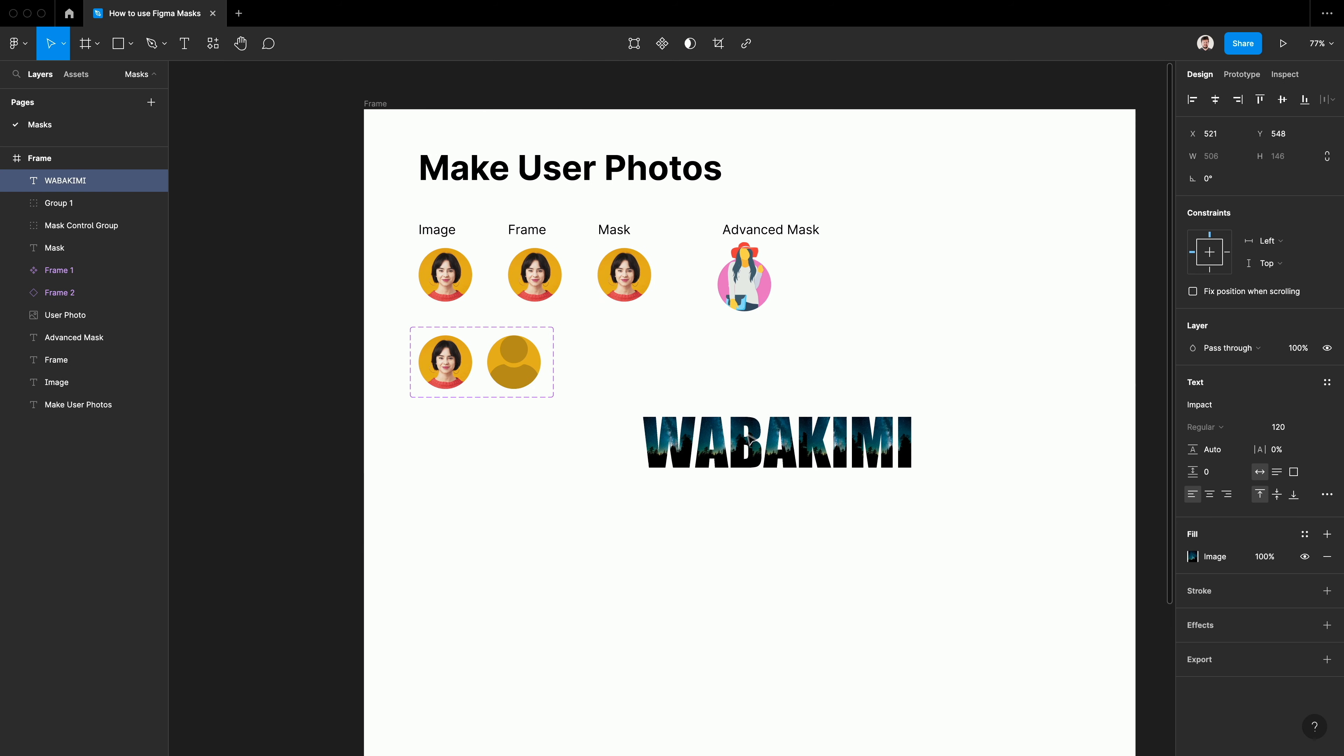
{"action": "left_click_drag", "start_coordinate": [725, 459], "coordinate": [668, 375]}
{"action": "left_click", "coordinate": [769, 599]}
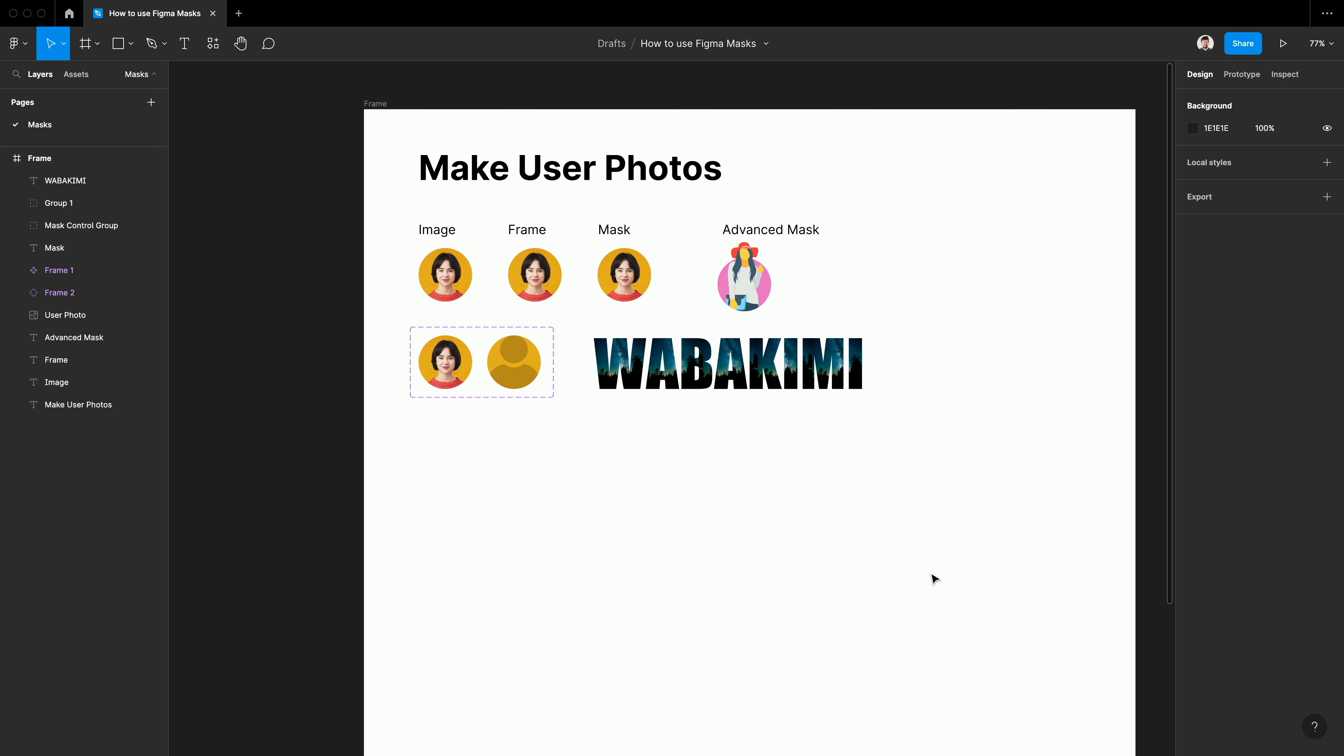
{"action": "scroll", "coordinate": [944, 572], "scroll_direction": "right", "scroll_amount": 5}
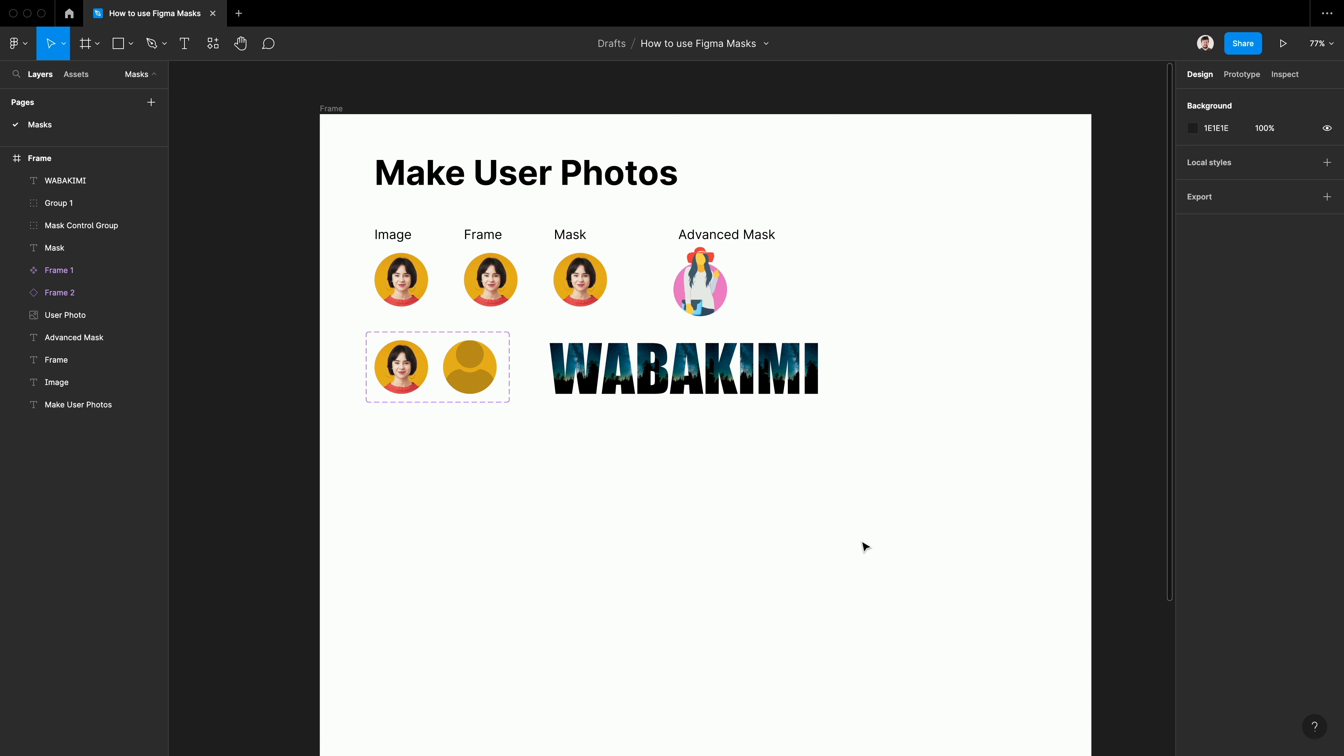
{"action": "left_click", "coordinate": [1143, 9]}
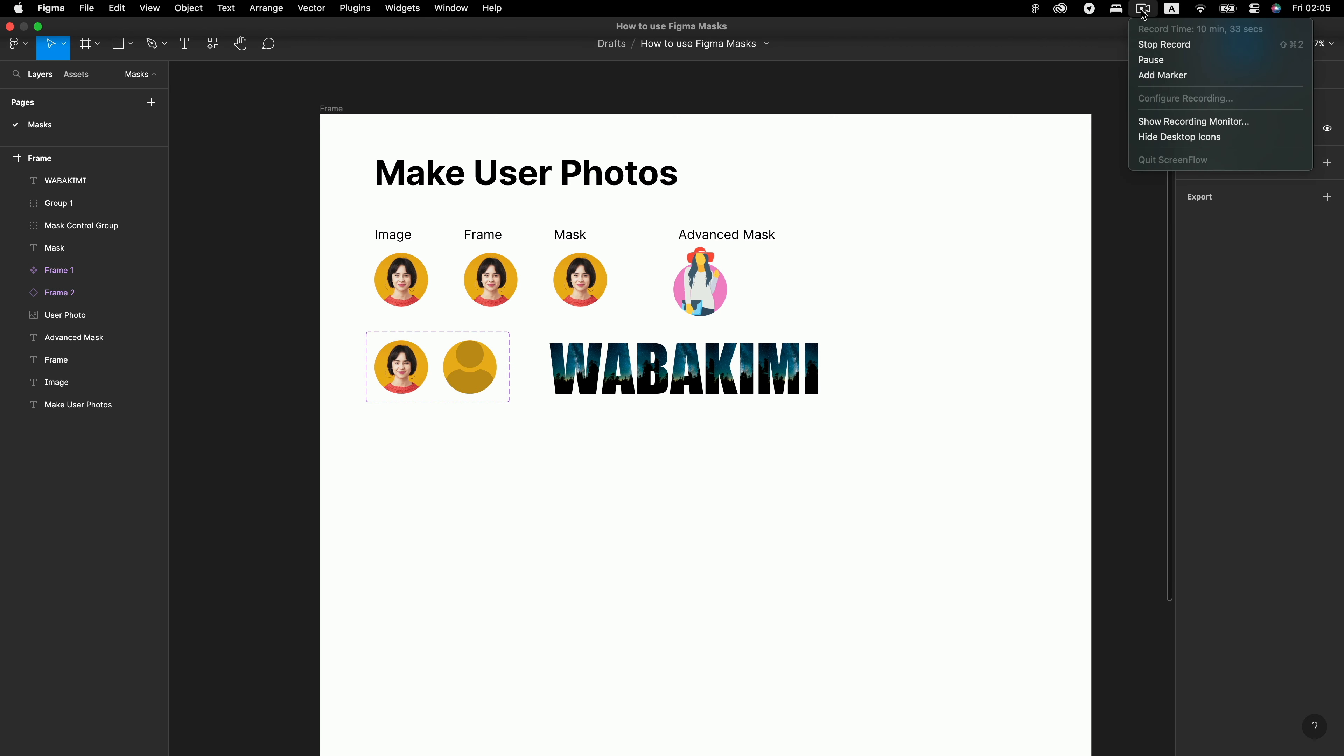